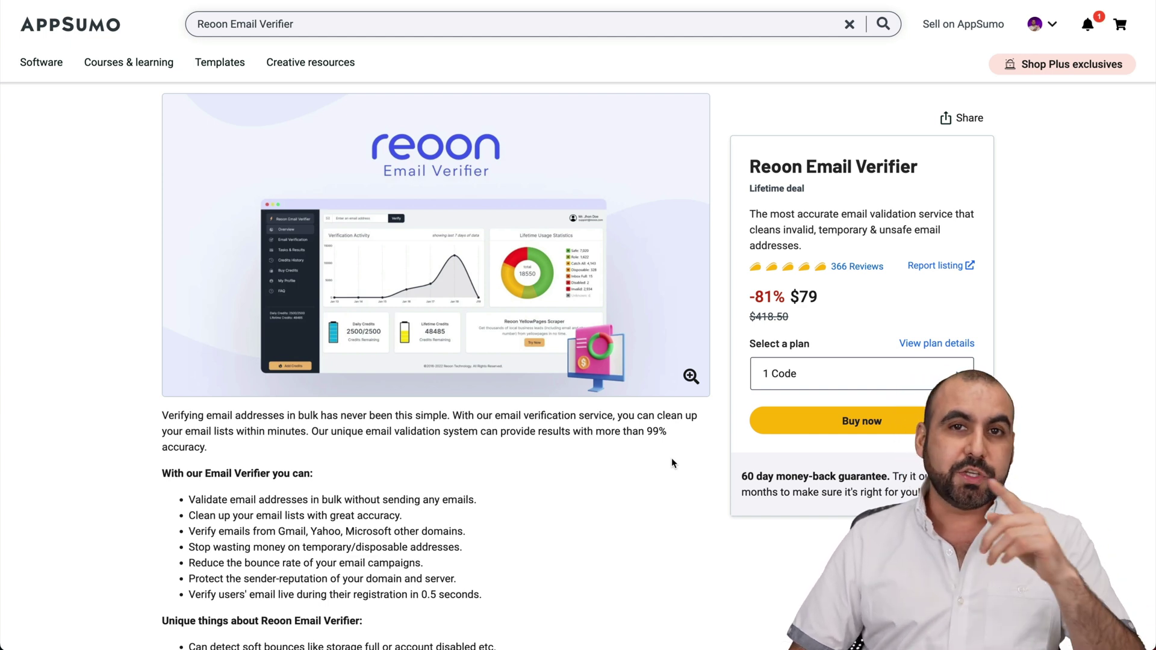
- Scroll to the Reoon Plan 1–3 cards and highlight Plan 1's 100K bonus credits
scroll(676, 467, down, 15)
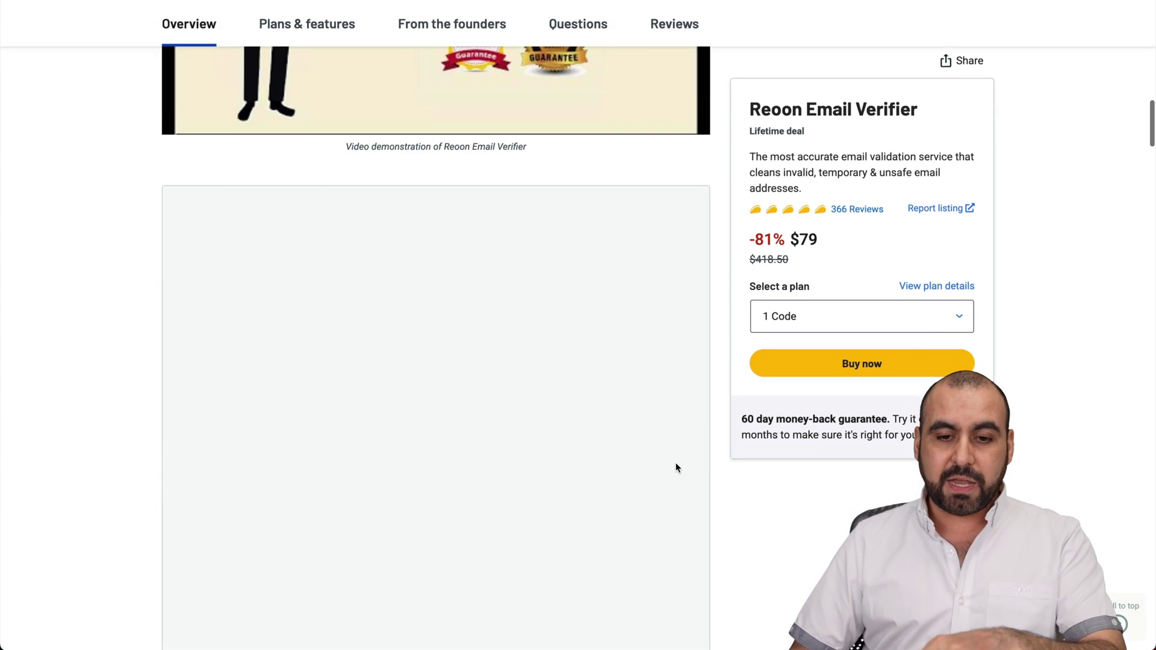
scroll(675, 466, down, 20)
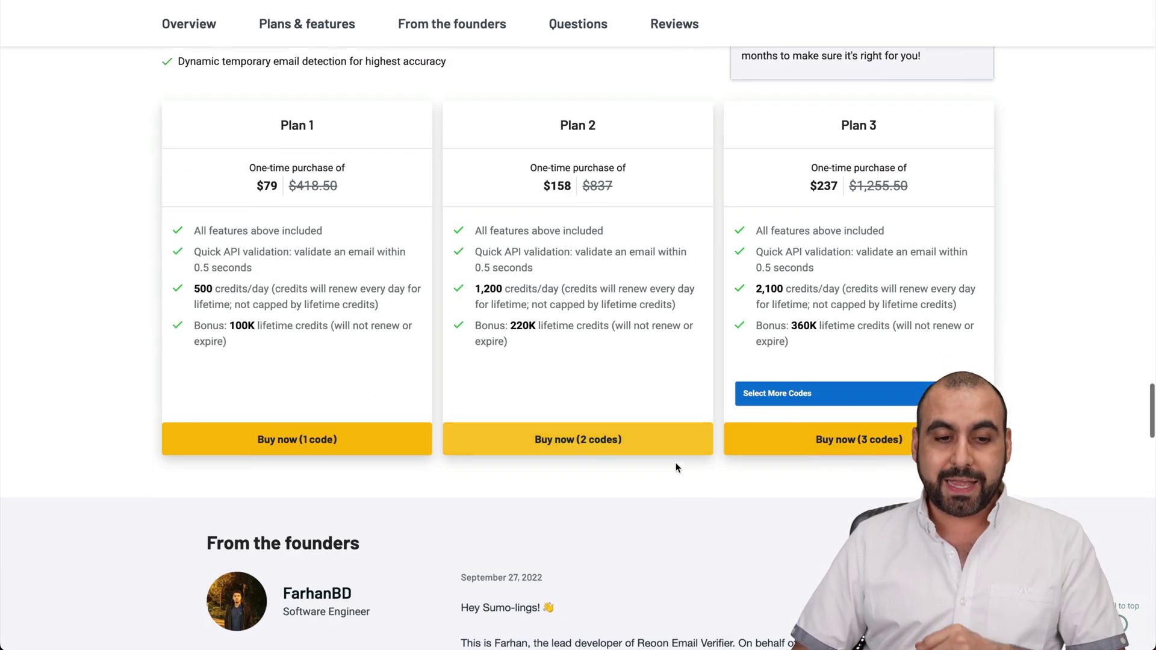
scroll(676, 467, down, 1)
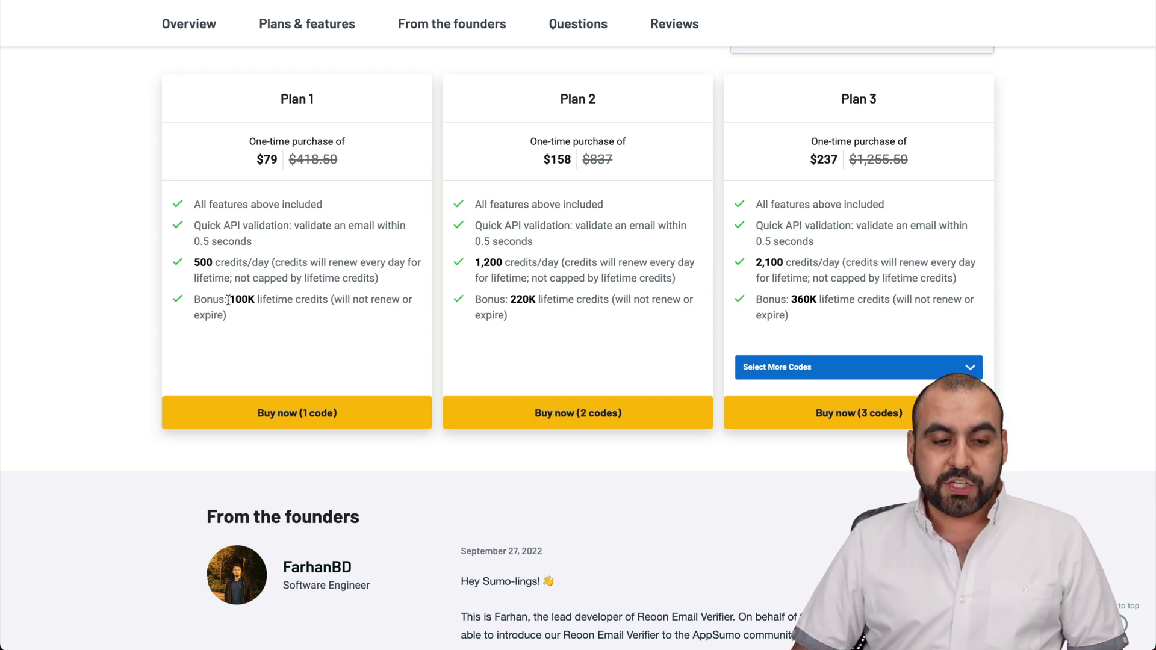
drag(231, 299, 254, 301)
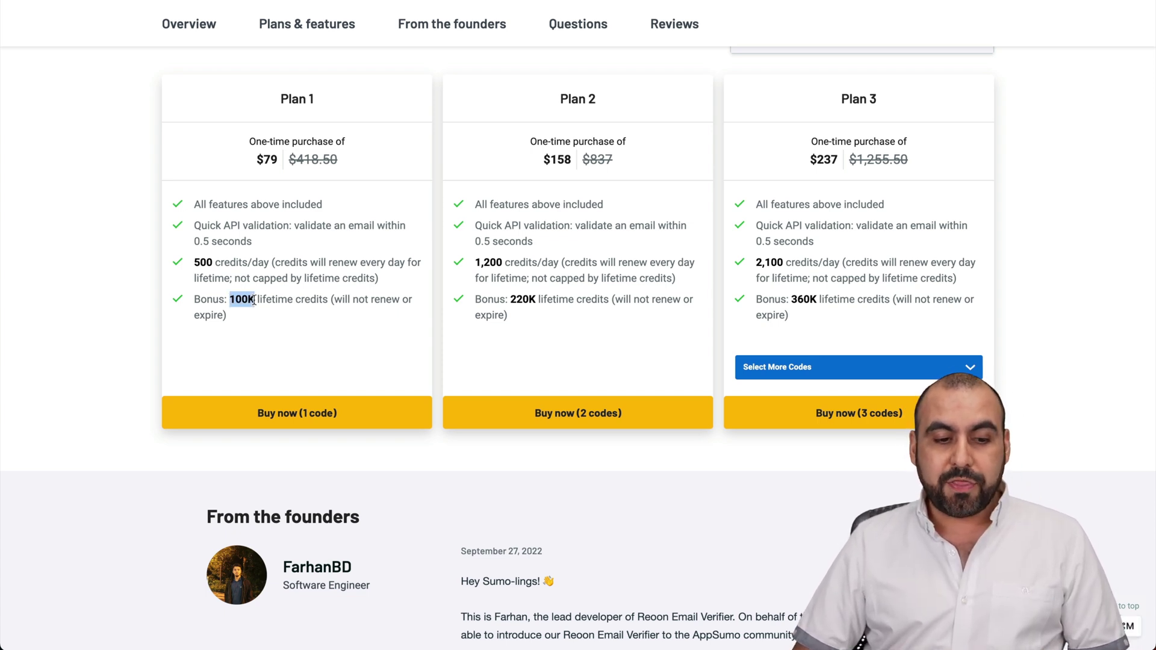
click(310, 316)
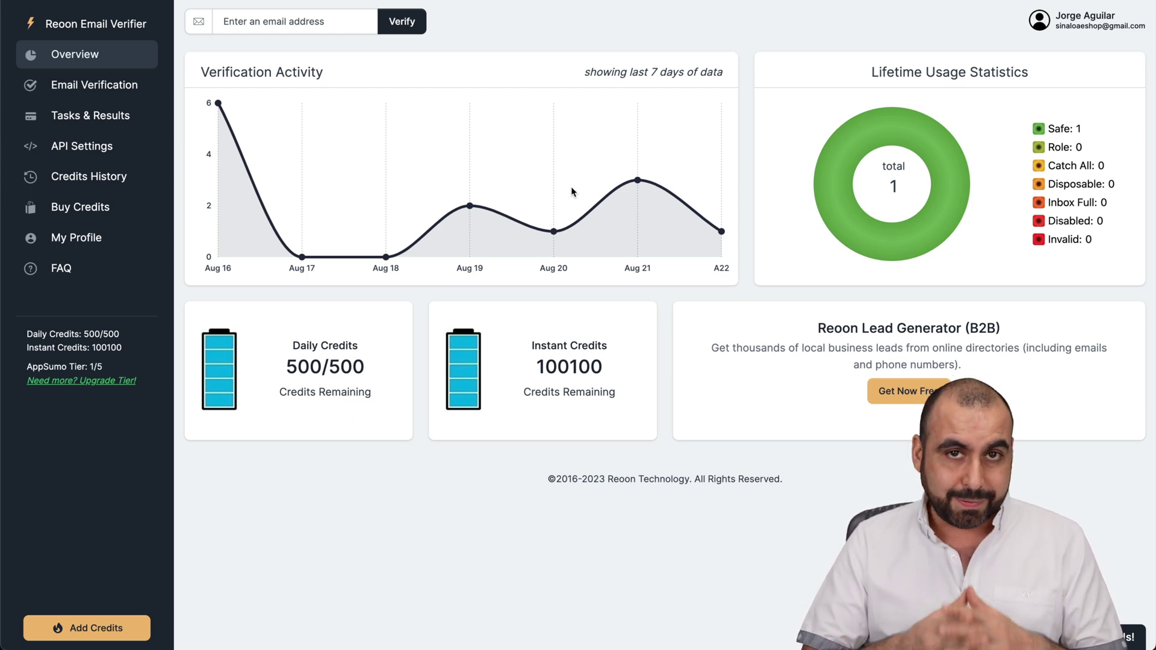
- In Reoon's API Settings, compare quick and power modes and select the full power-mode GET request URL
click(109, 145)
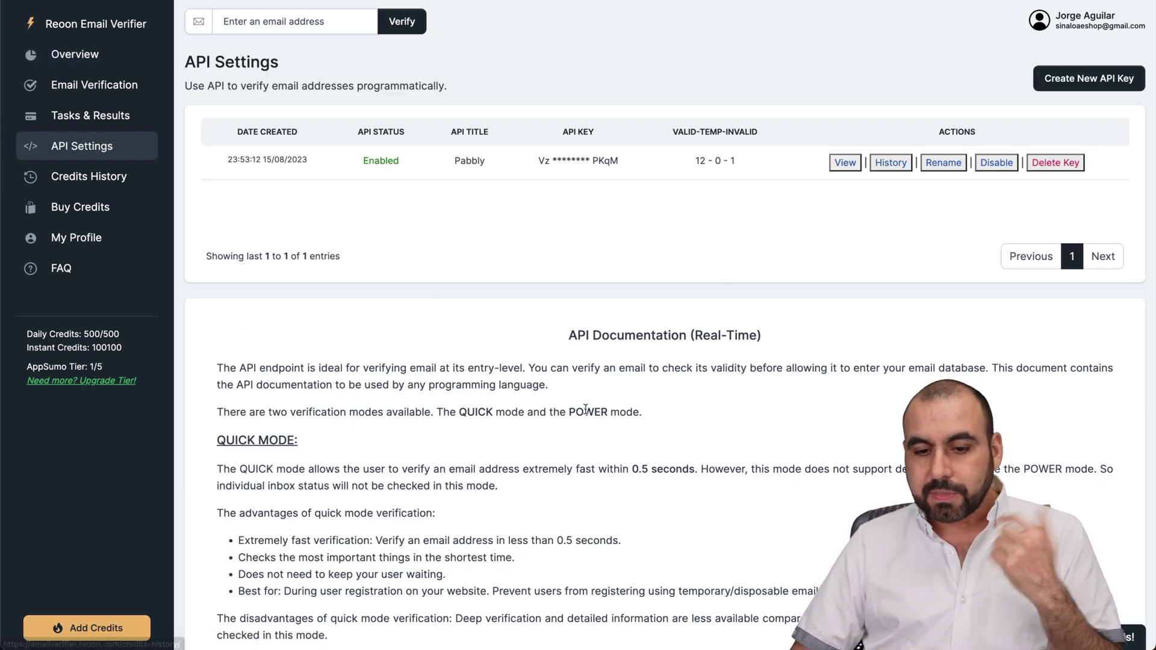
scroll(585, 413, down, 8)
scroll(586, 413, down, 1)
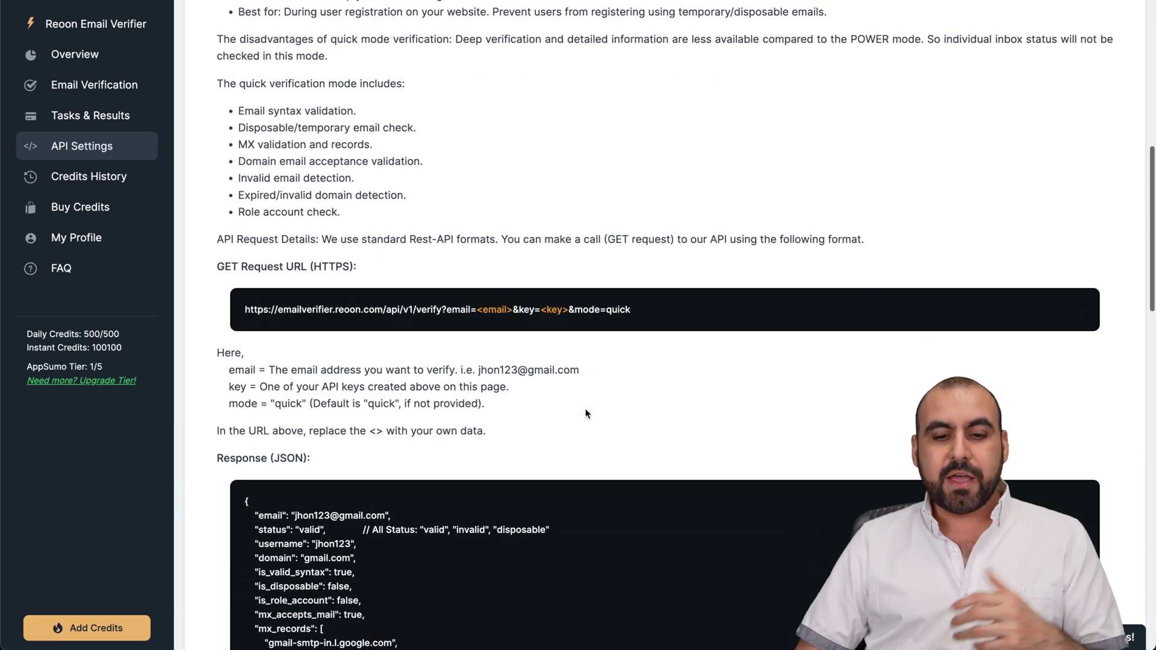
scroll(585, 413, down, 1)
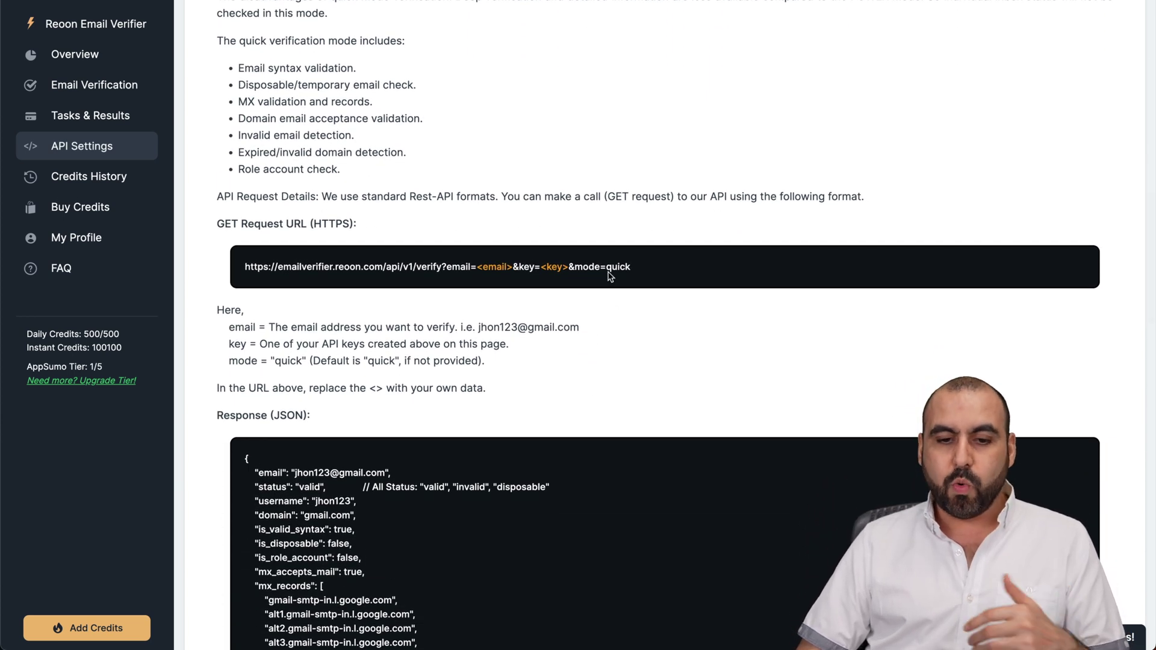
drag(605, 267, 648, 272)
scroll(647, 281, down, 10)
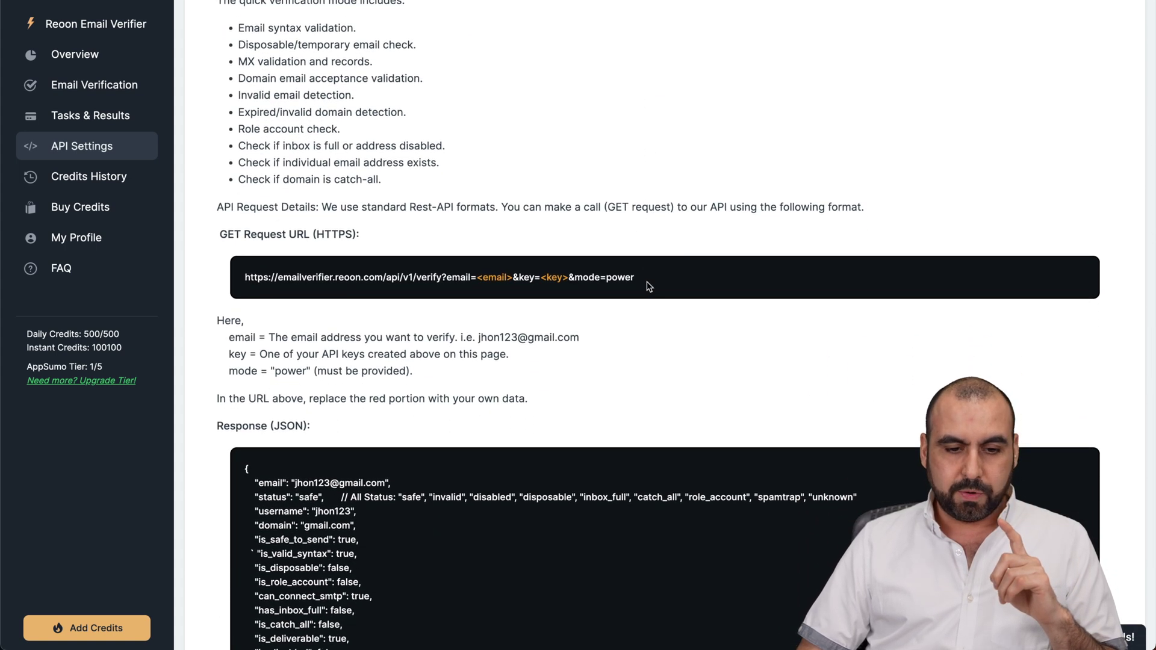
drag(271, 370, 308, 370)
click(308, 371)
drag(244, 274, 680, 277)
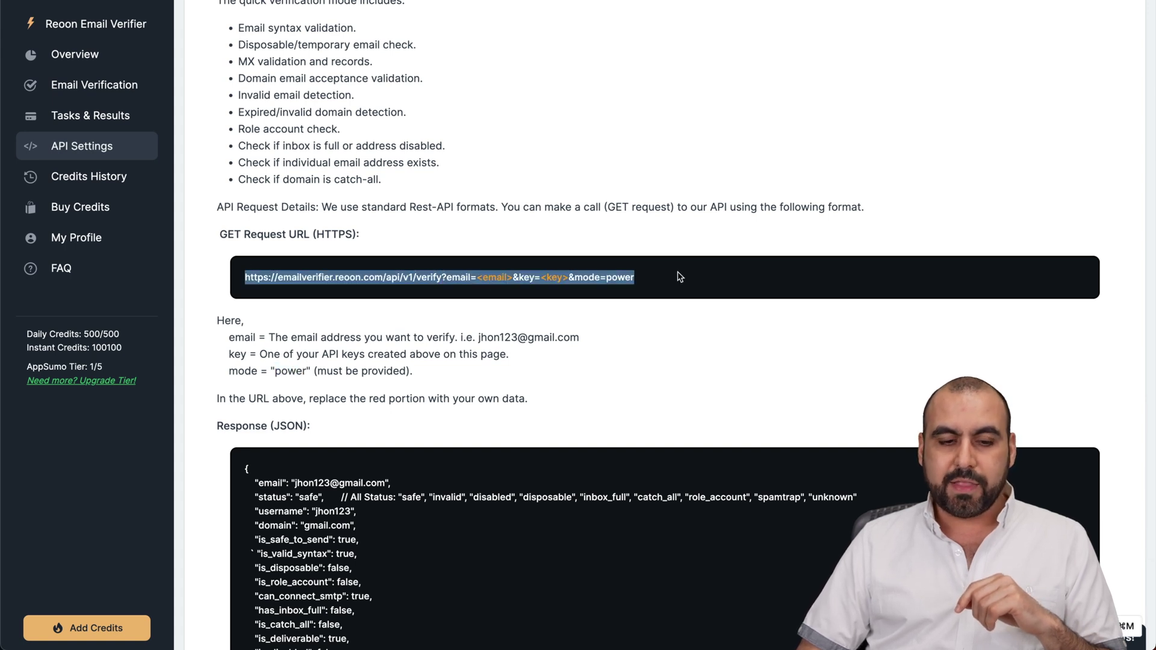
click(680, 277)
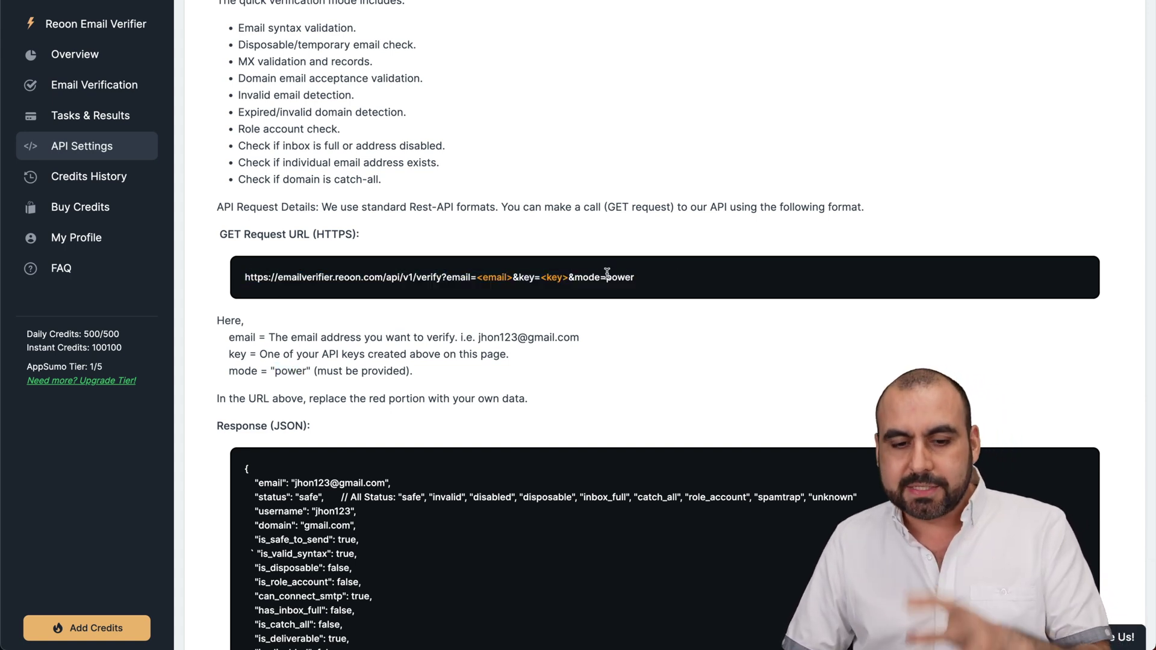
triple_click(535, 277)
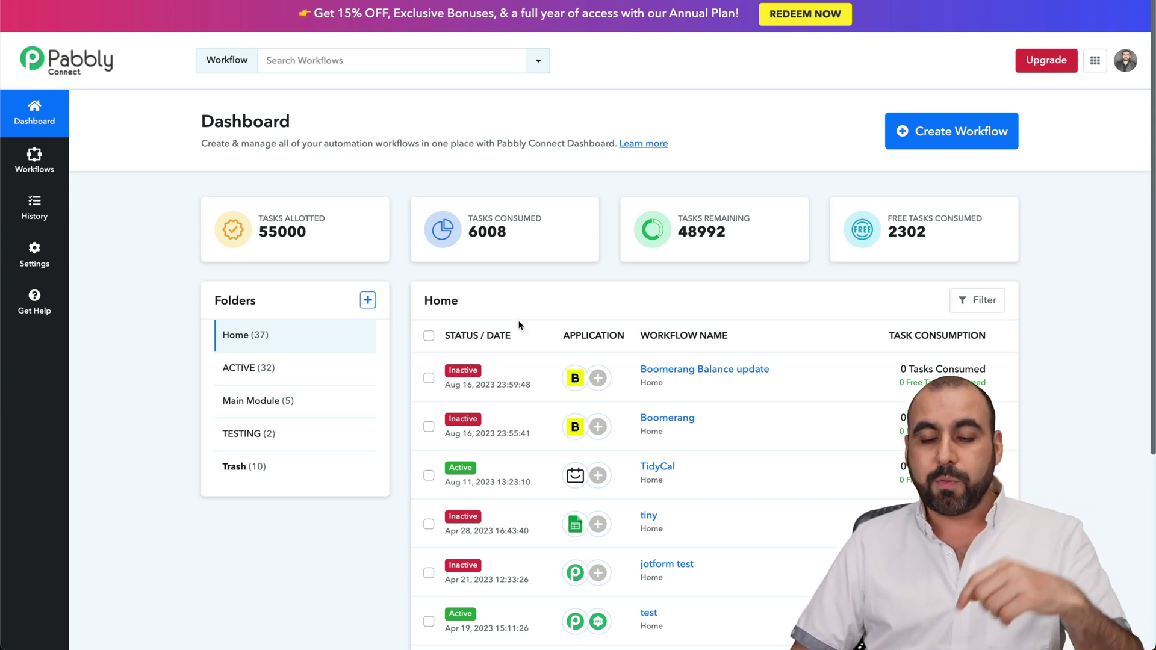
- Create a new Pabbly Connect workflow named Reoon
click(942, 137)
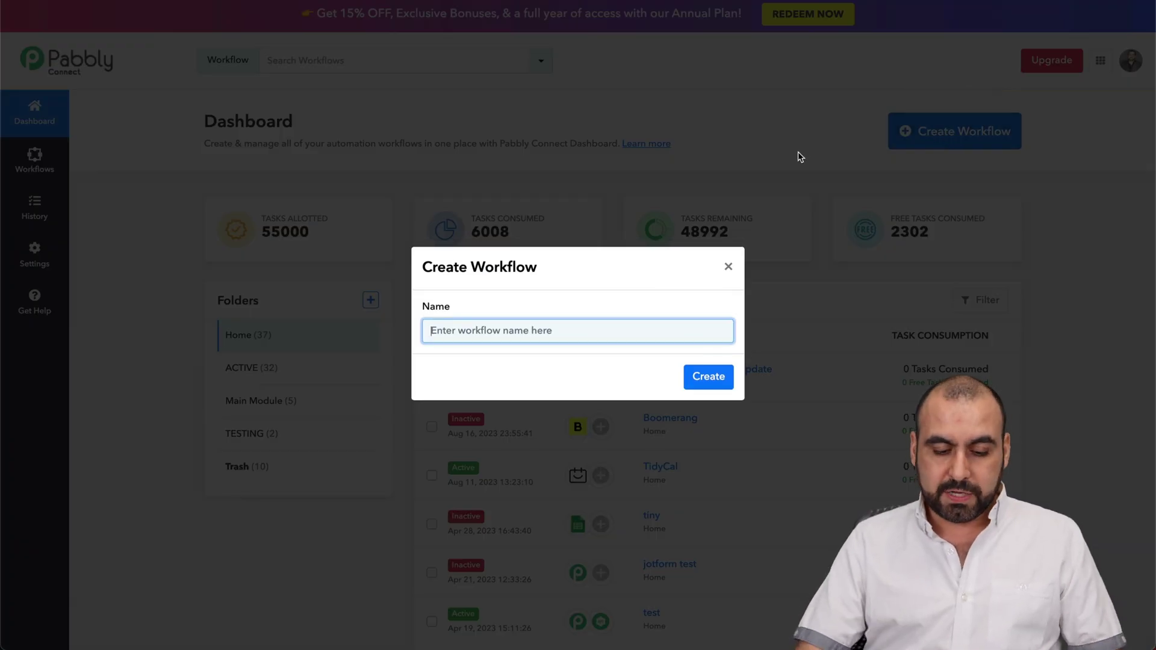
text(Reoon)
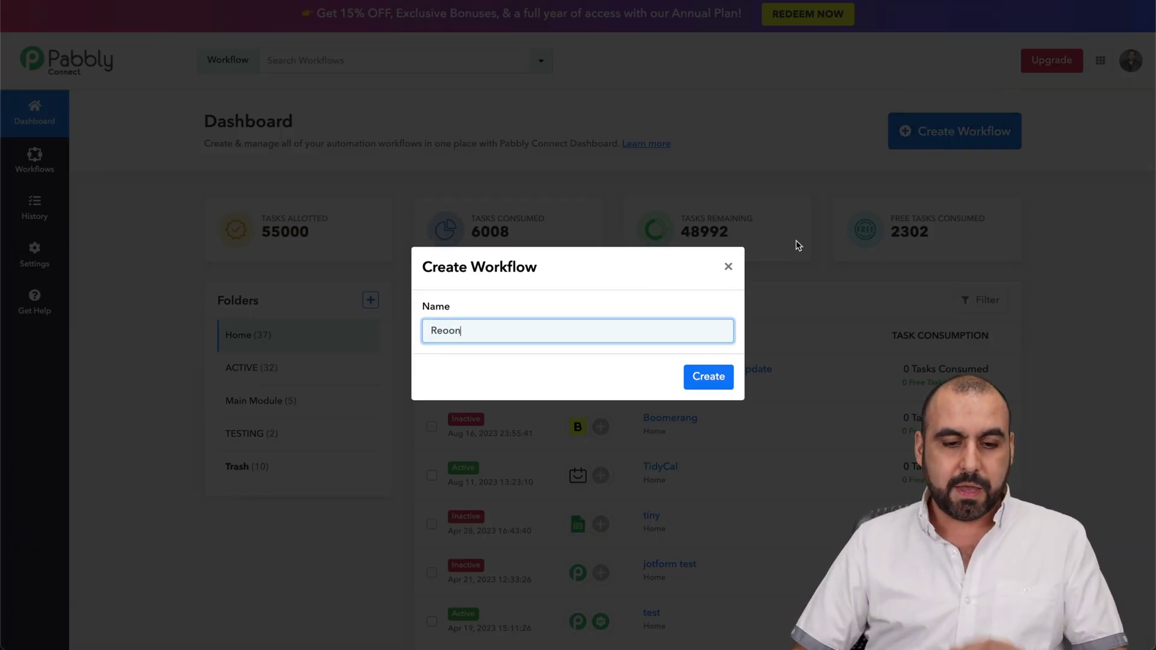
click(727, 374)
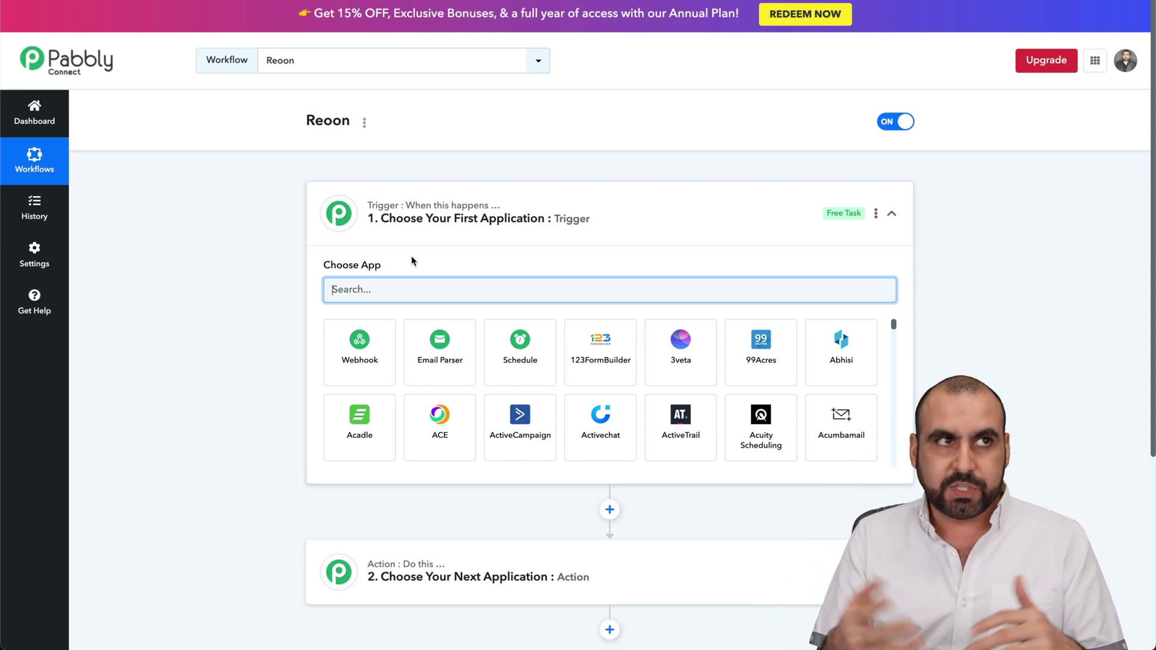
- Set the trigger to Jotform New Response and copy its webhook URL
text(jotfo)
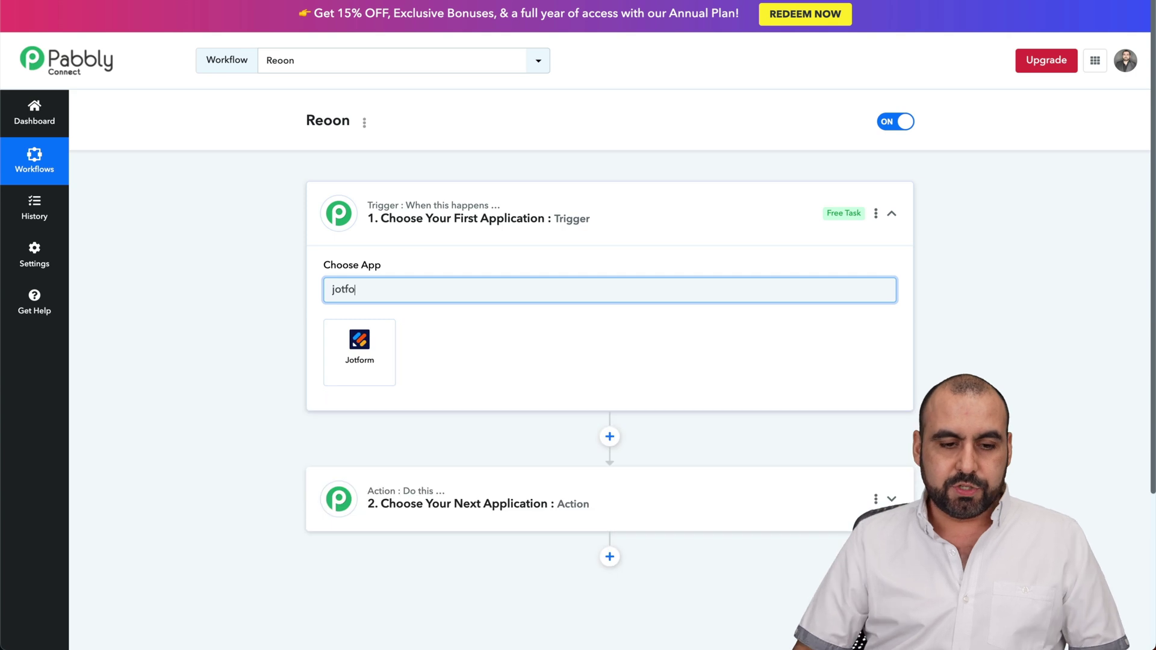
click(368, 367)
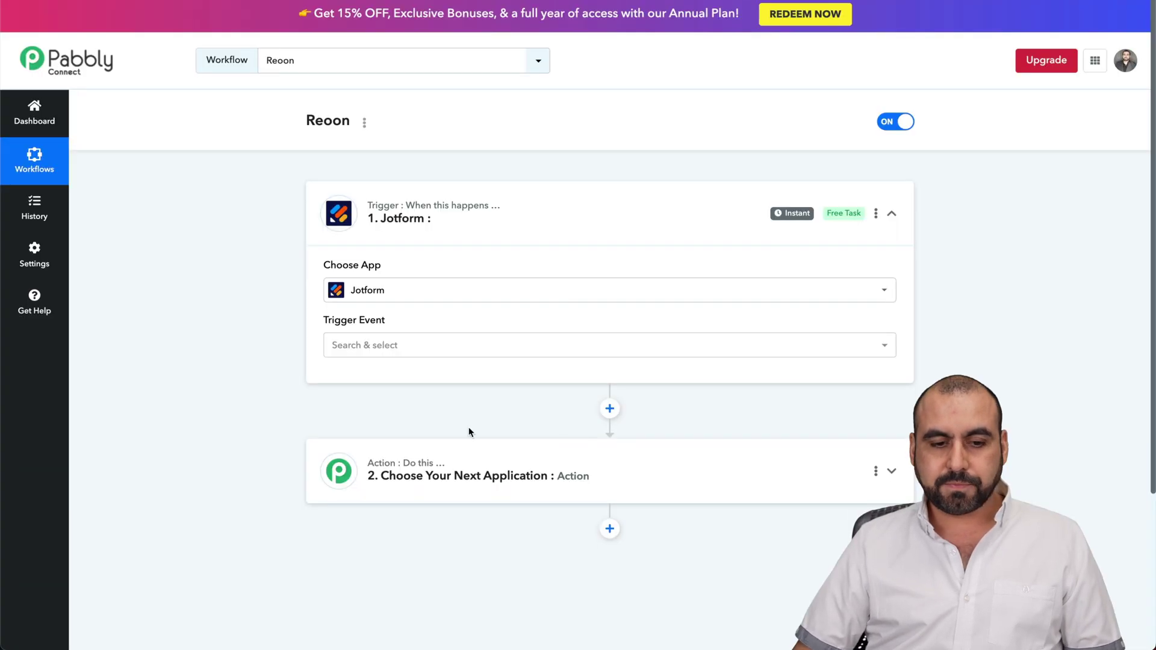
click(565, 352)
click(431, 414)
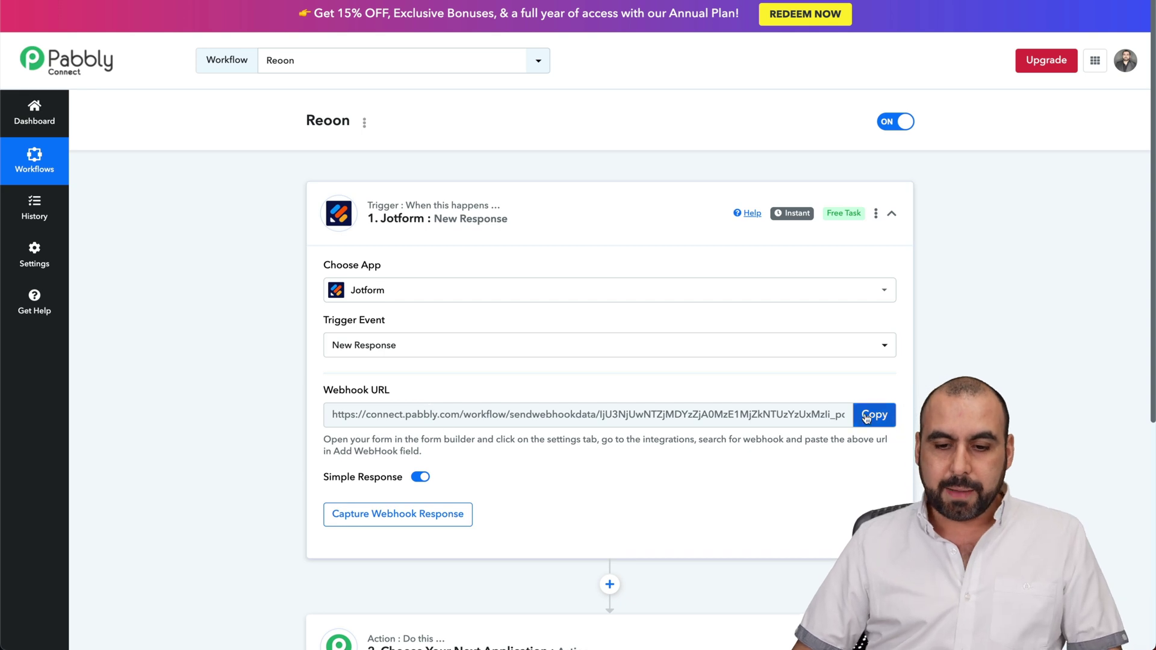
click(865, 417)
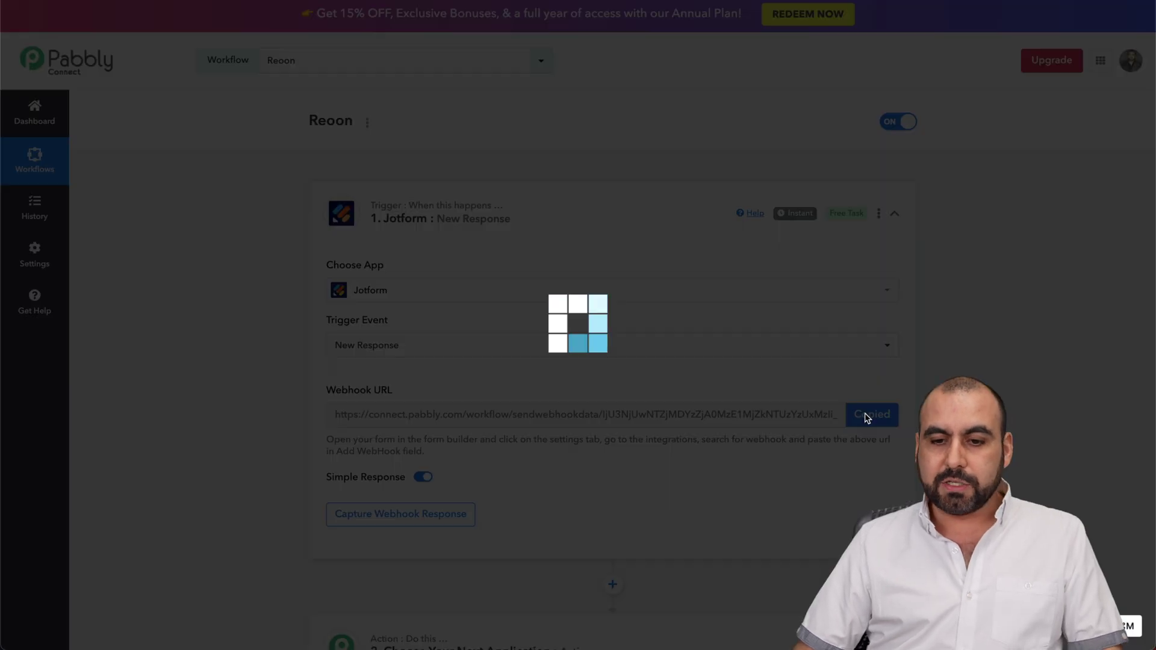
key(ctrl+Tab)
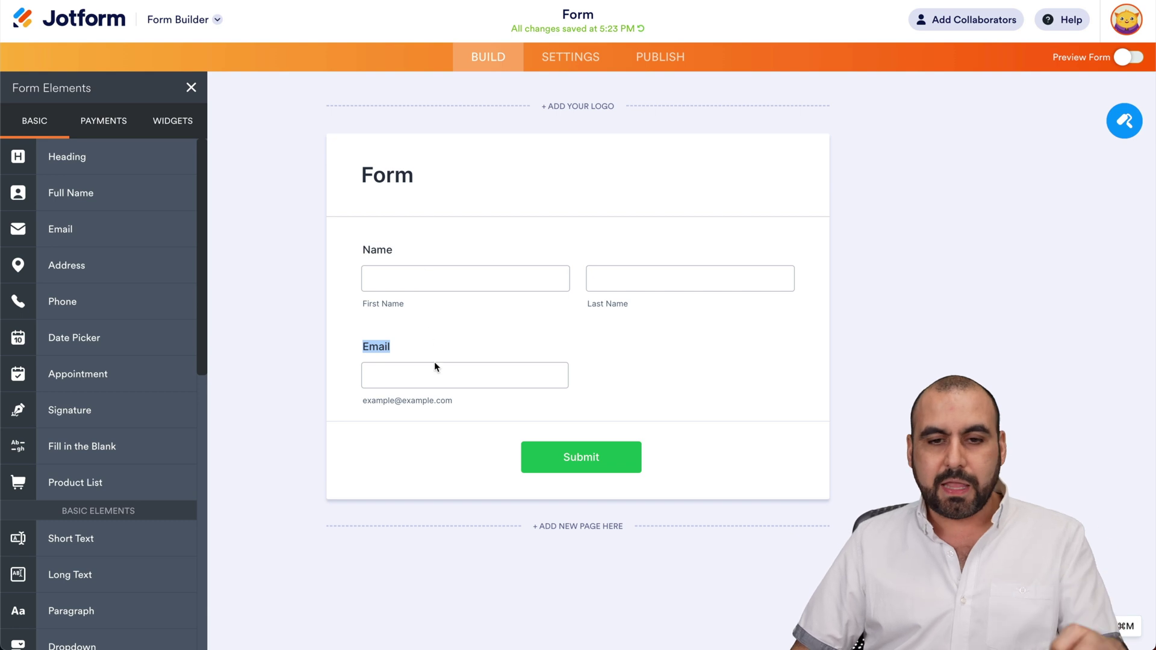
- Add the Pabbly webhook URL as a WebHooks integration in the Jotform form's settings
click(573, 60)
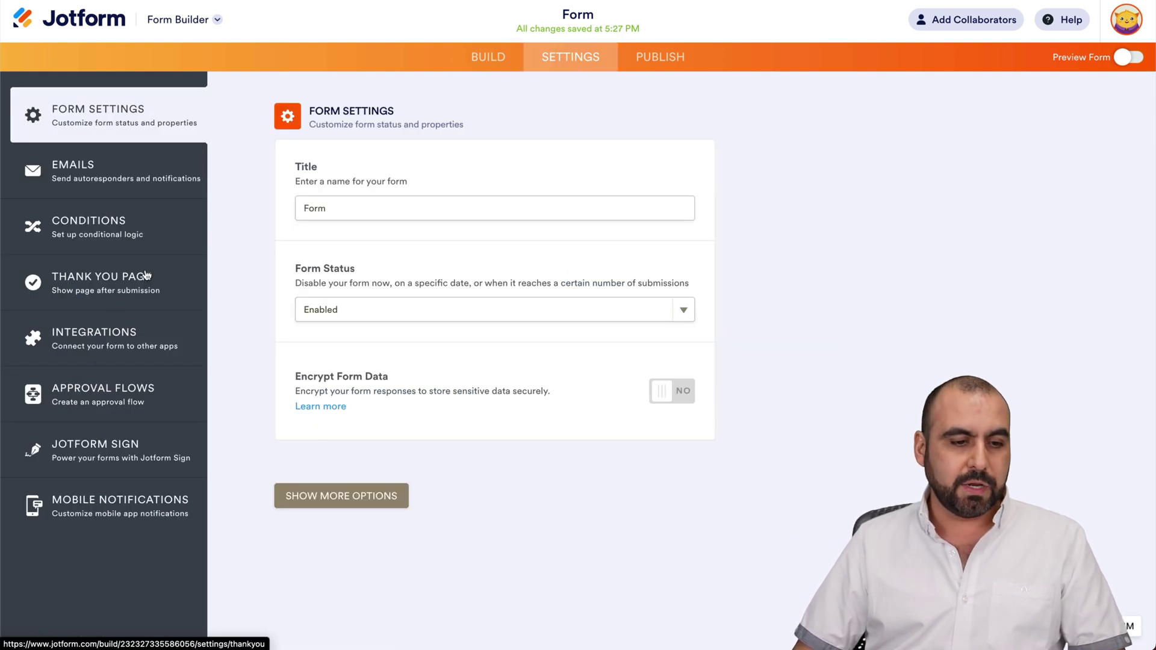
click(106, 332)
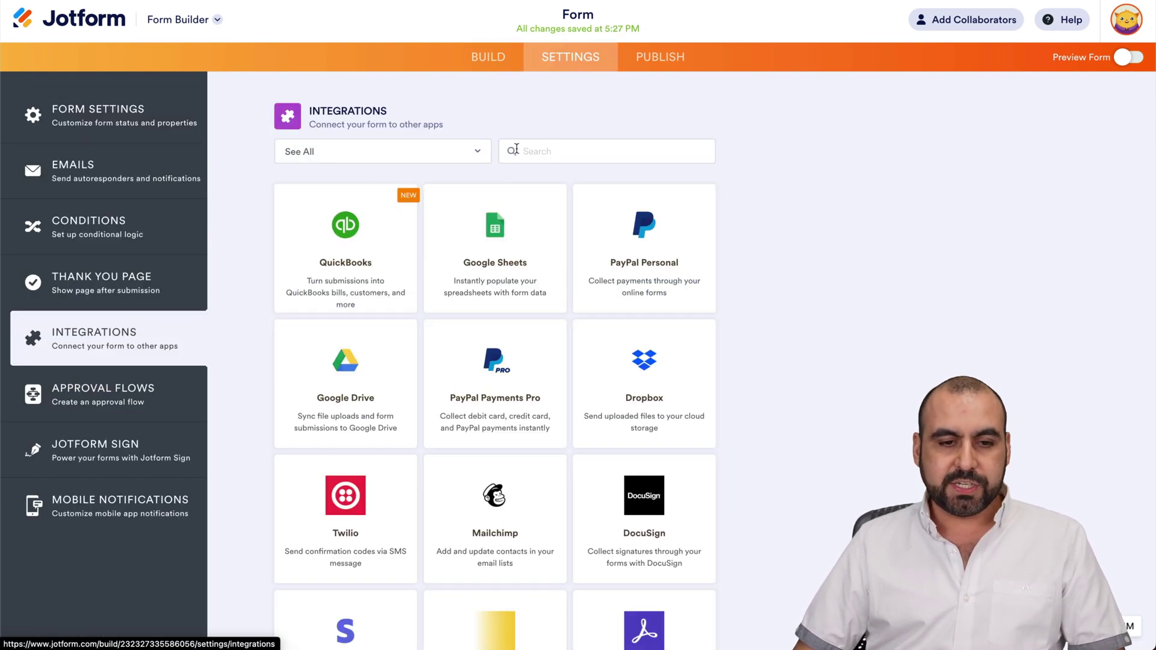
click(516, 150)
text(web)
click(532, 197)
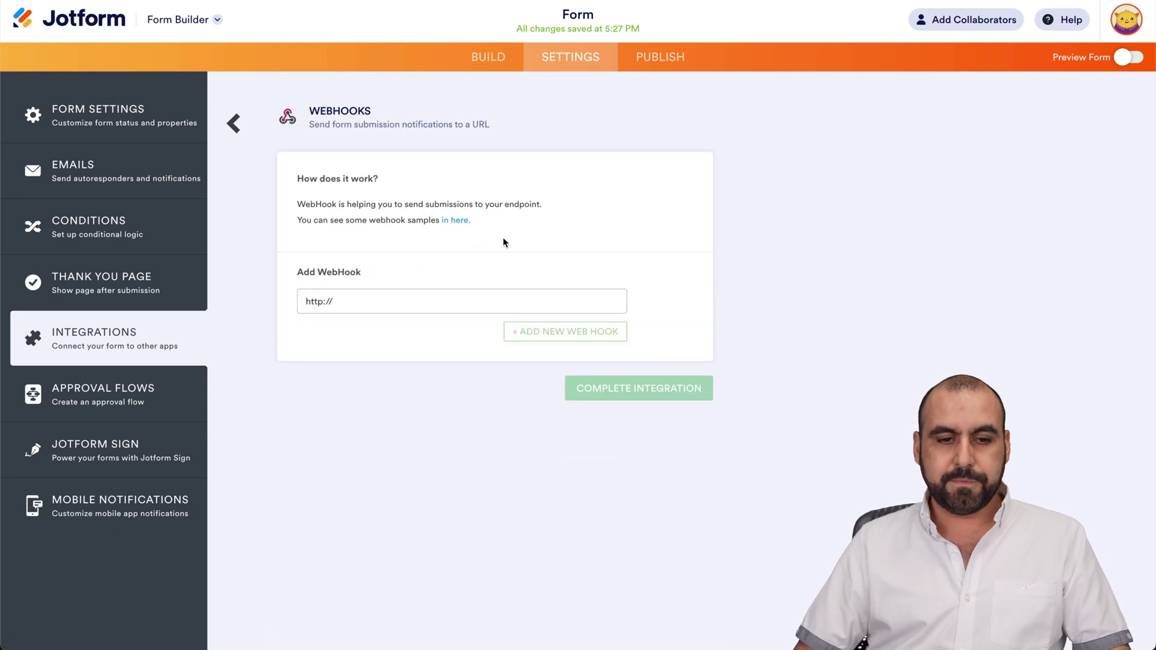
triple_click(395, 300)
key(ctrl+v)
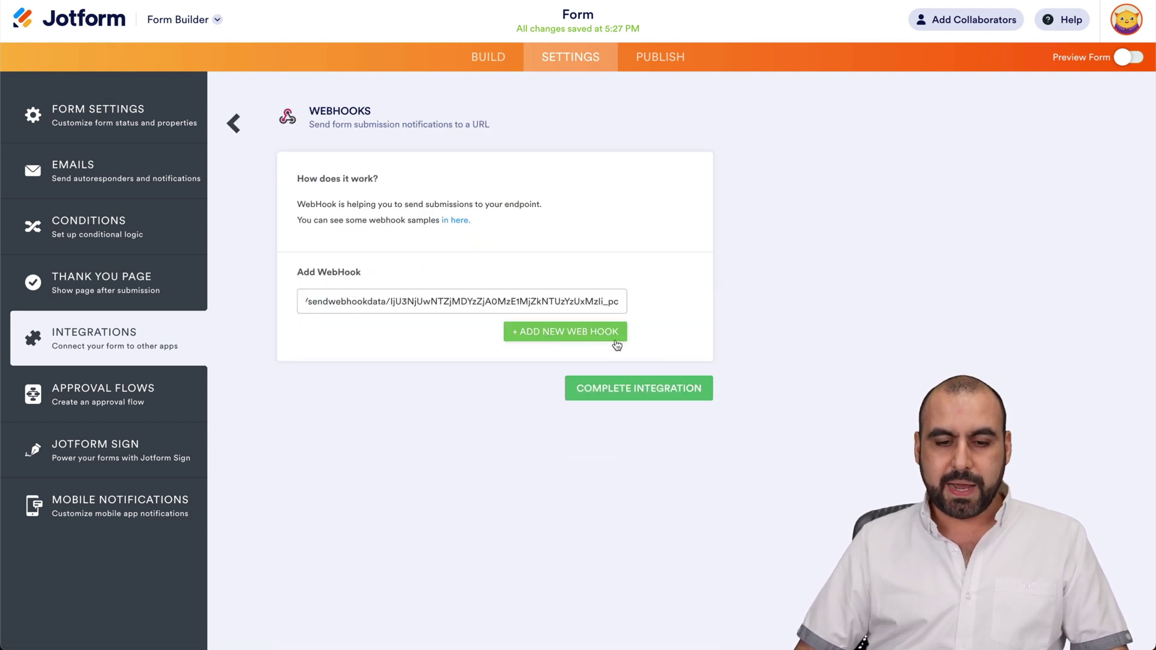
click(558, 333)
click(654, 400)
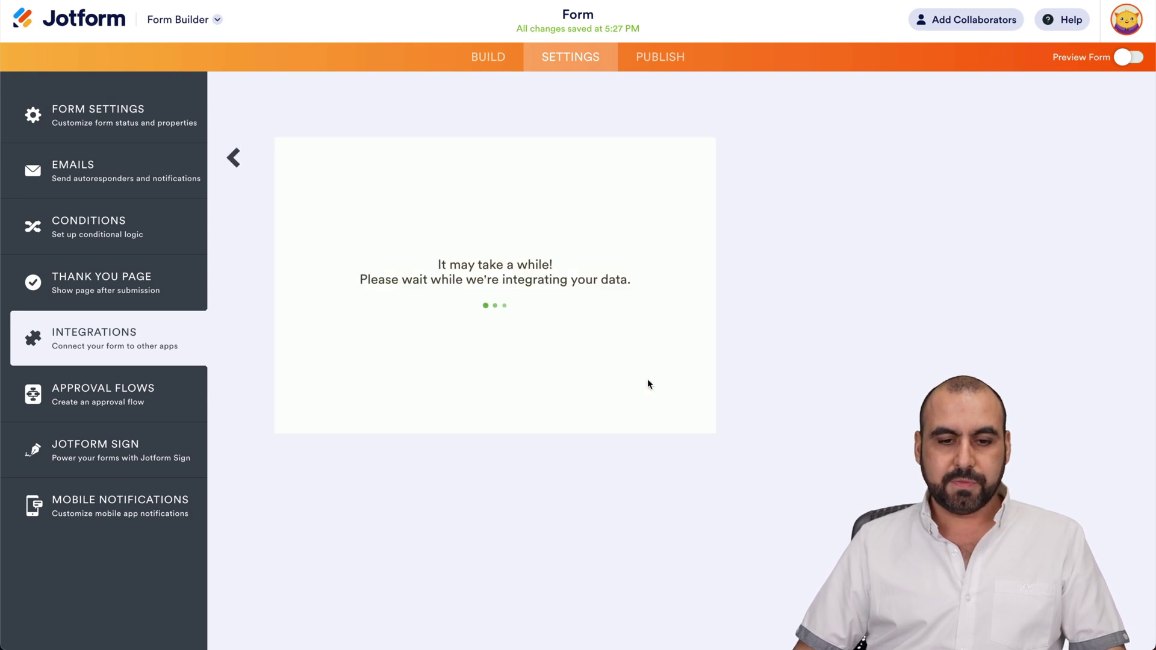
click(686, 375)
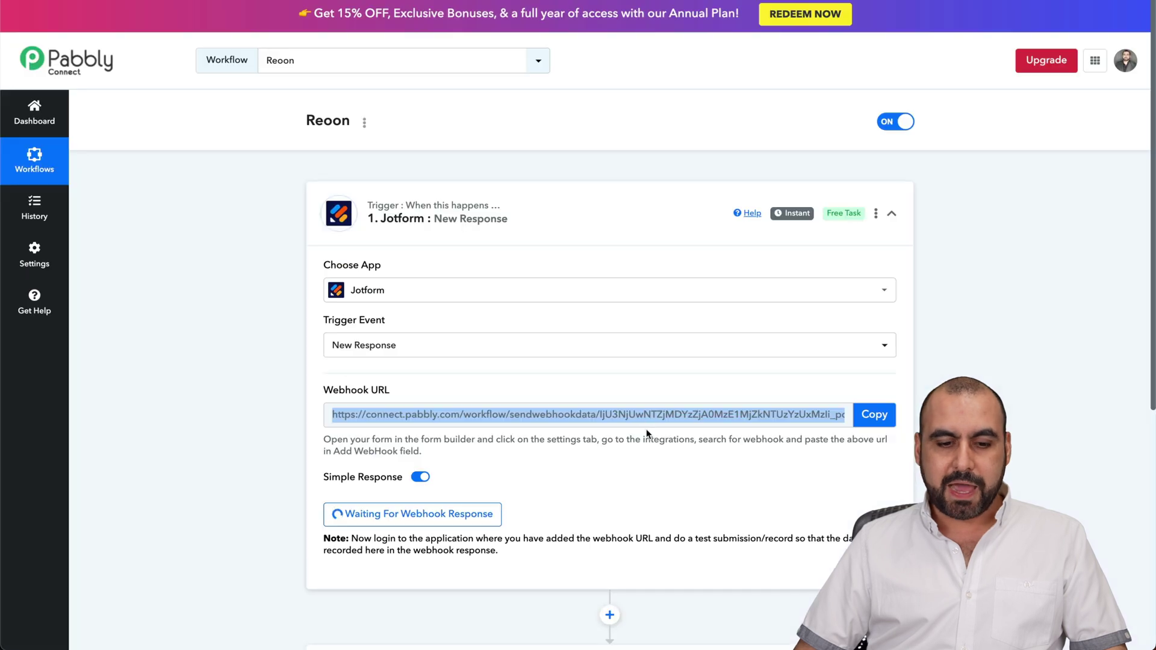
scroll(426, 239, down, 3)
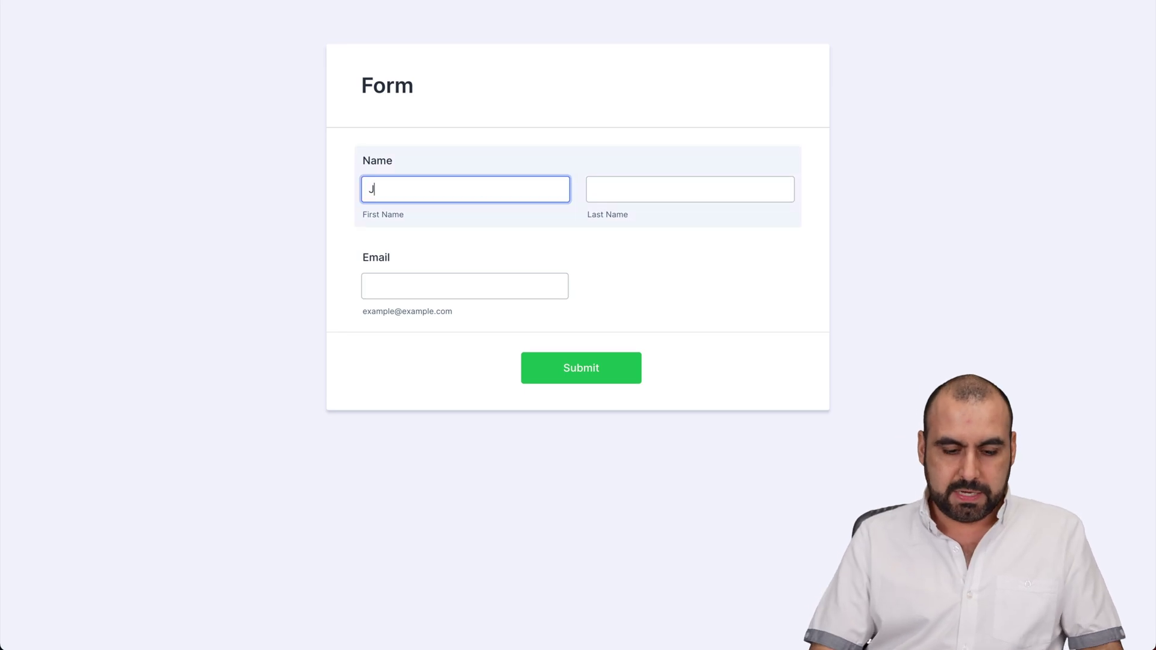
- Enter the test entry's last name and email address, correcting a typo, and submit the form
key(Tab)
text(Aguilqr)
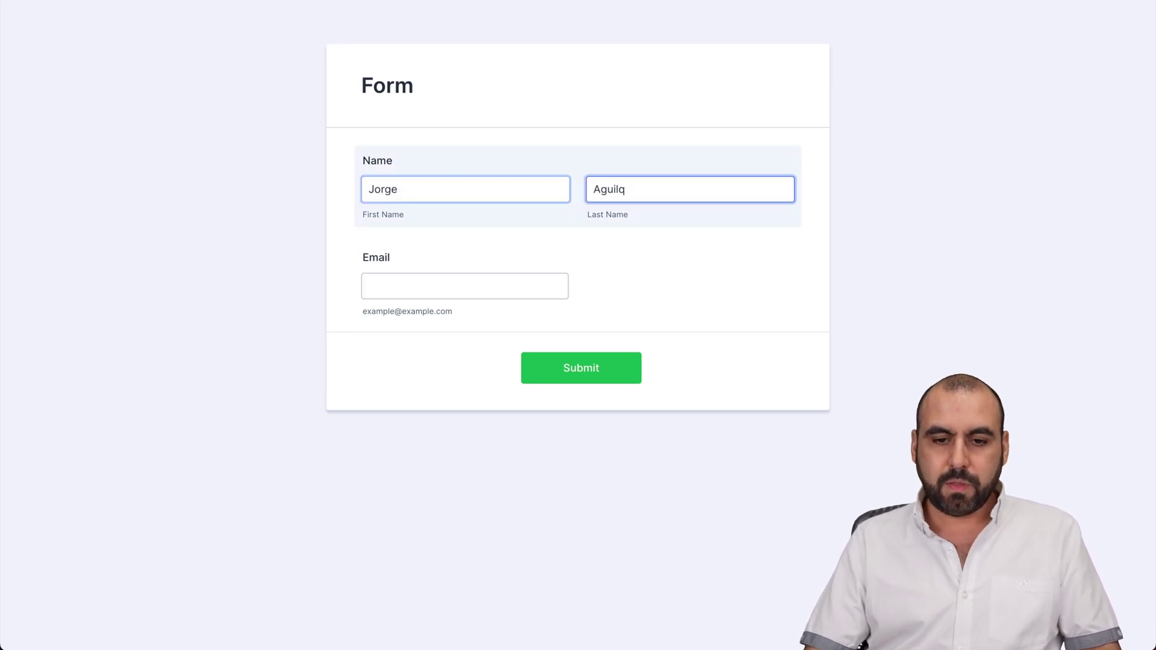
key(BackSpace)
text(ar)
key(Tab)
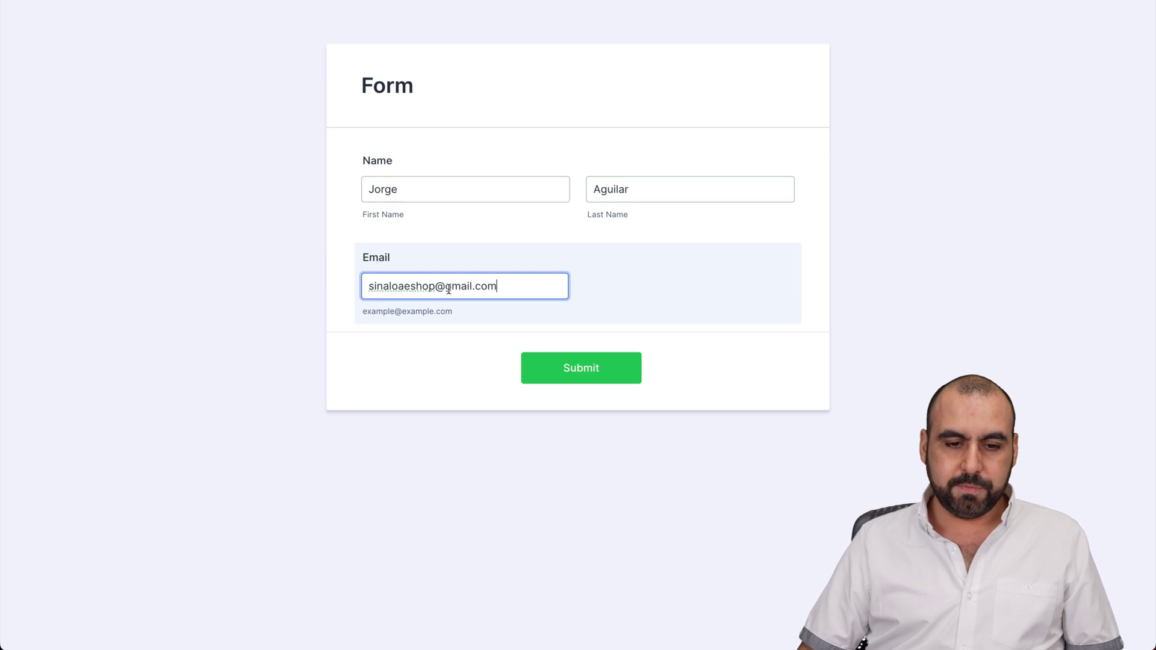
click(588, 369)
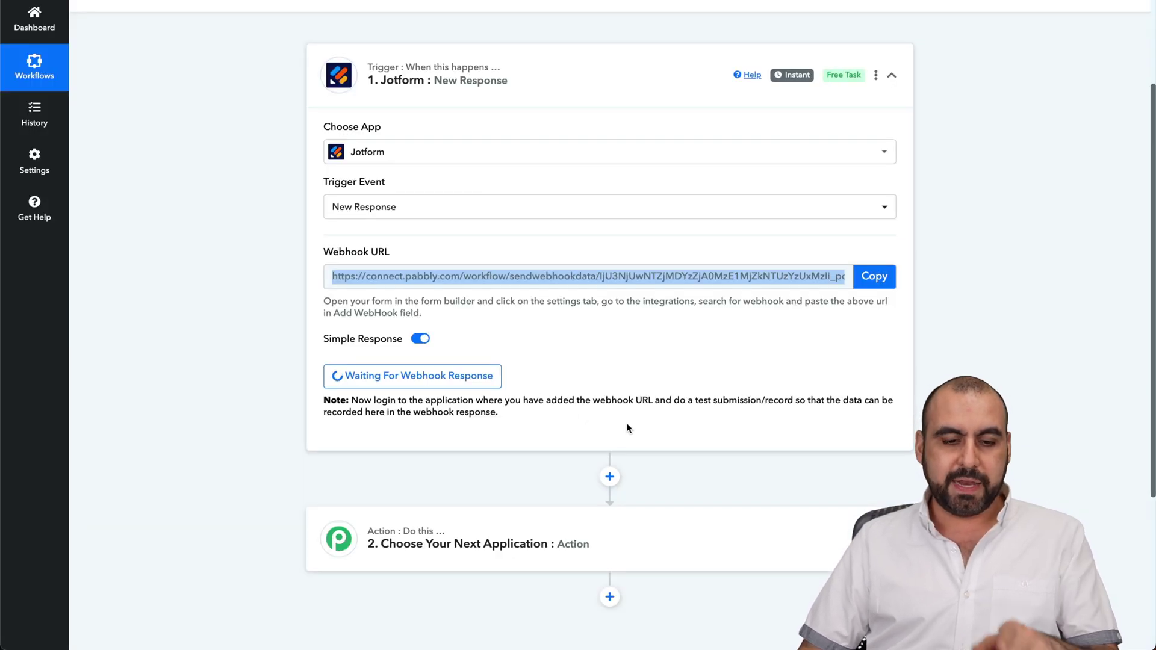
- Scroll through the Jotform trigger's received response fields: email, first name and last name
scroll(627, 428, down, 1)
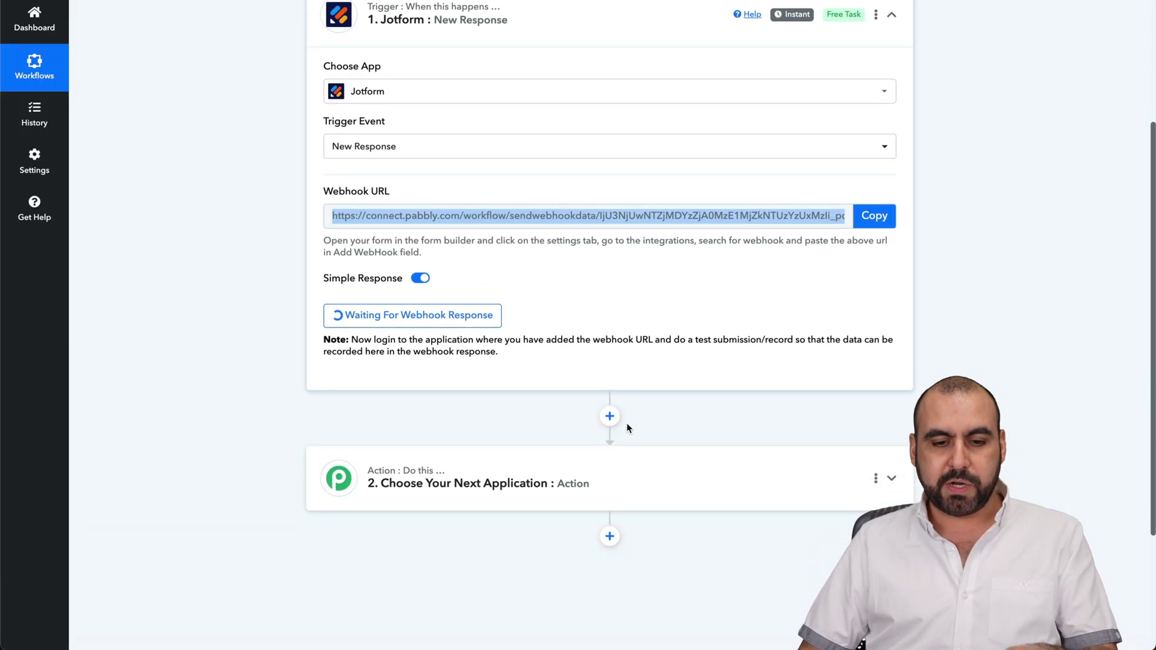
scroll(626, 428, down, 1)
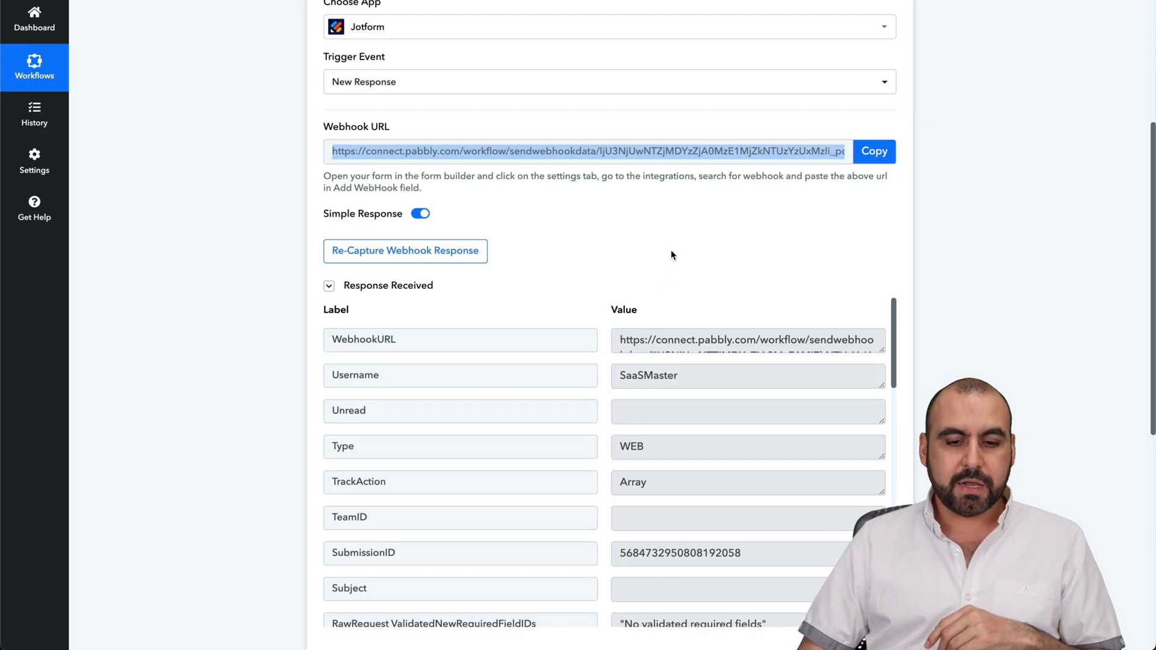
scroll(671, 254, down, 3)
scroll(612, 337, down, 5)
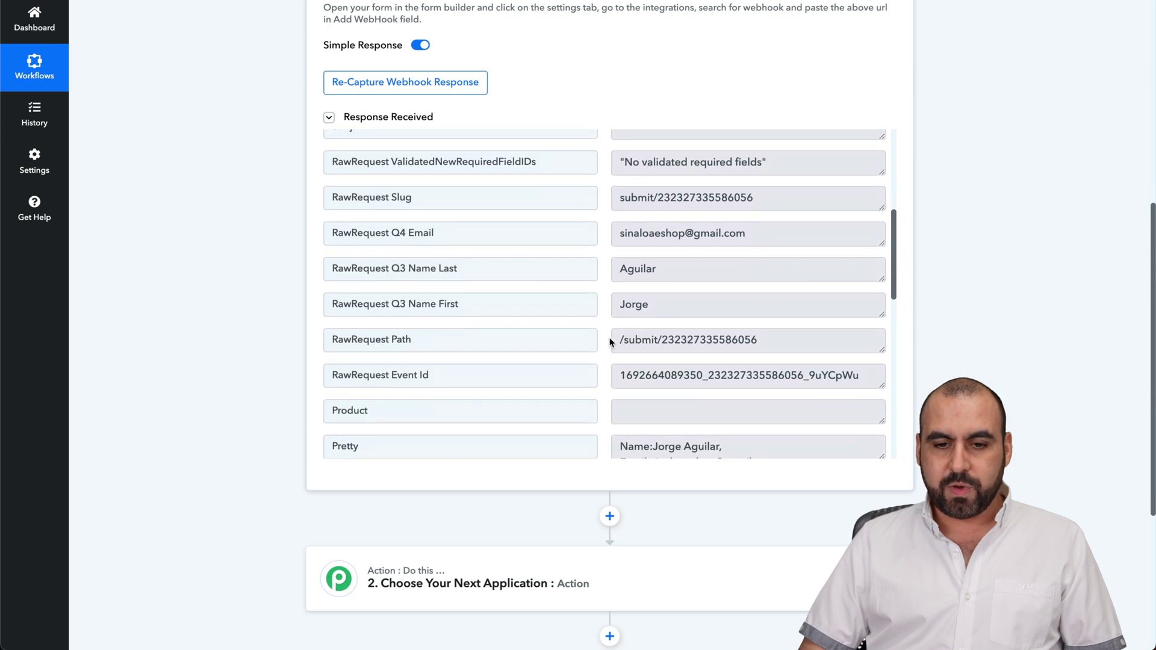
scroll(675, 262, down, 1)
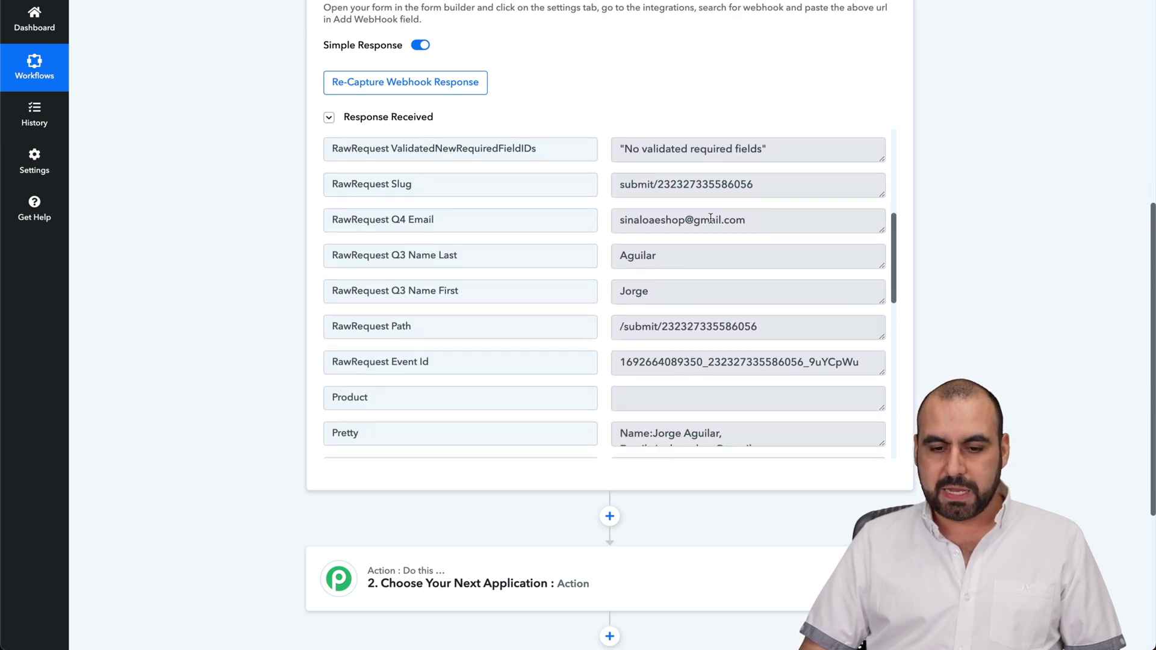
scroll(659, 427, down, 1)
scroll(421, 316, down, 3)
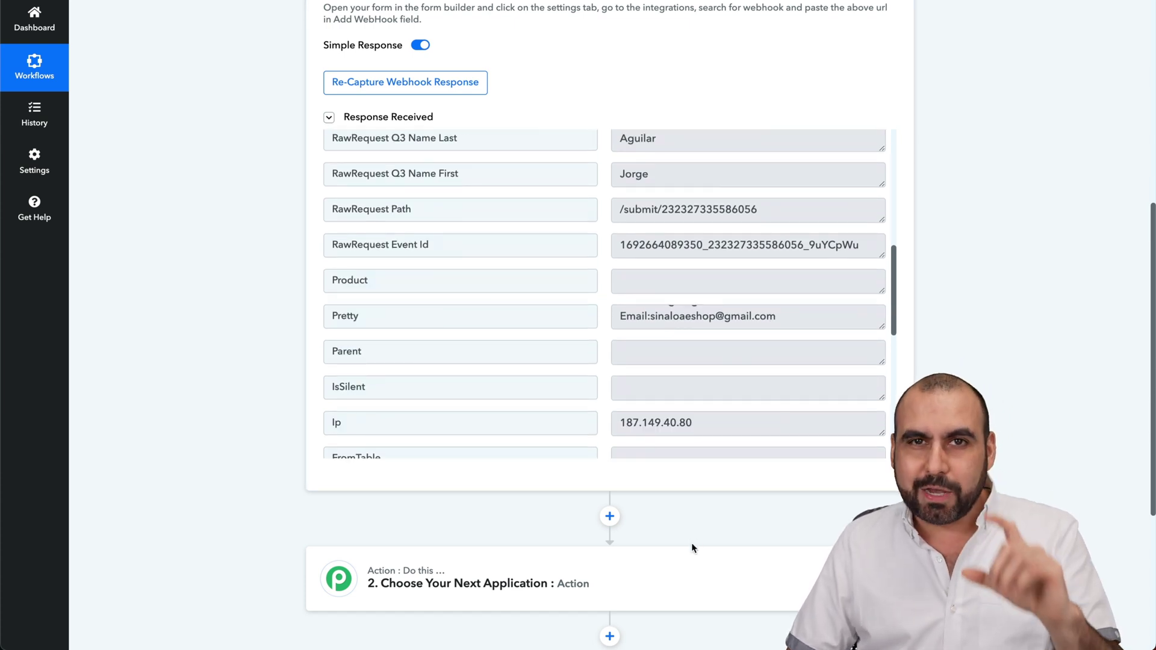
- Choose API by Pabbly as the second step's app, searching 'api' instead of 'reoon'
scroll(691, 547, down, 3)
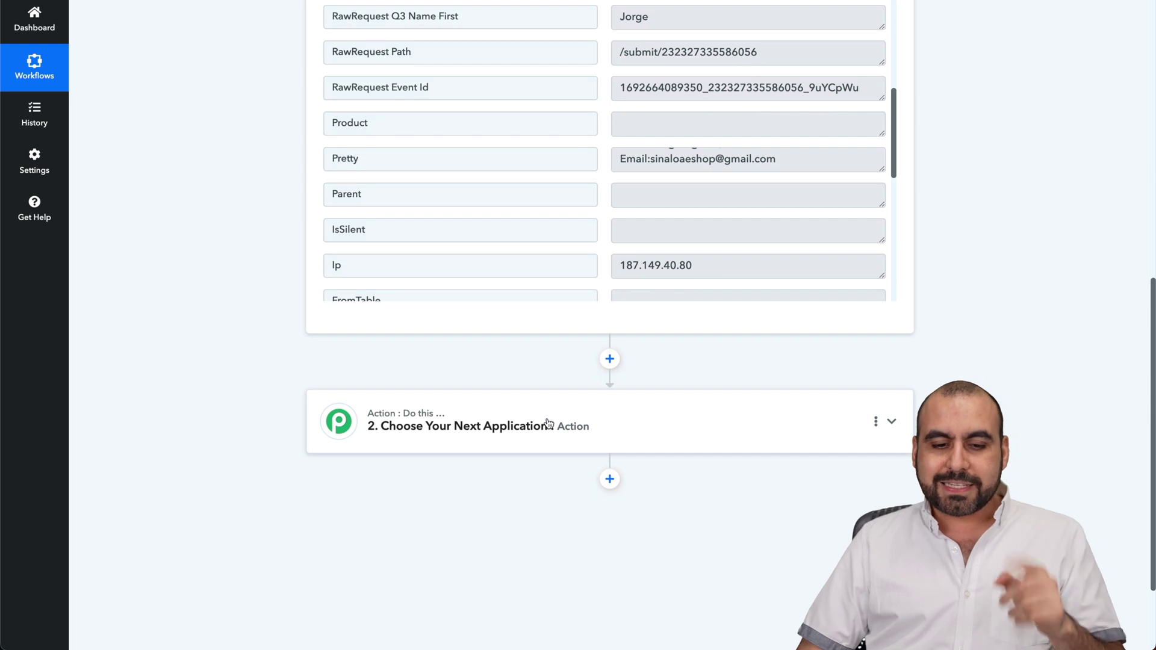
click(548, 423)
scroll(482, 331, down, 3)
click(490, 315)
text(reo)
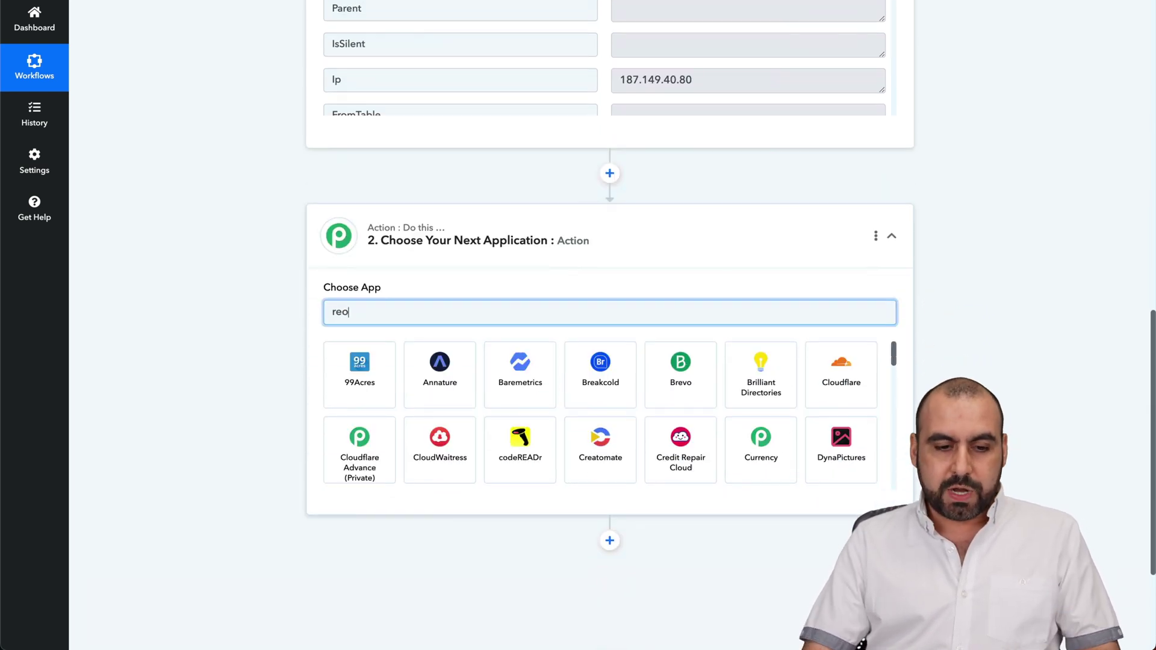
text(on)
key(BackSpace)
key(BackSpace)
key(BackSpace)
key(BackSpace)
key(BackSpace)
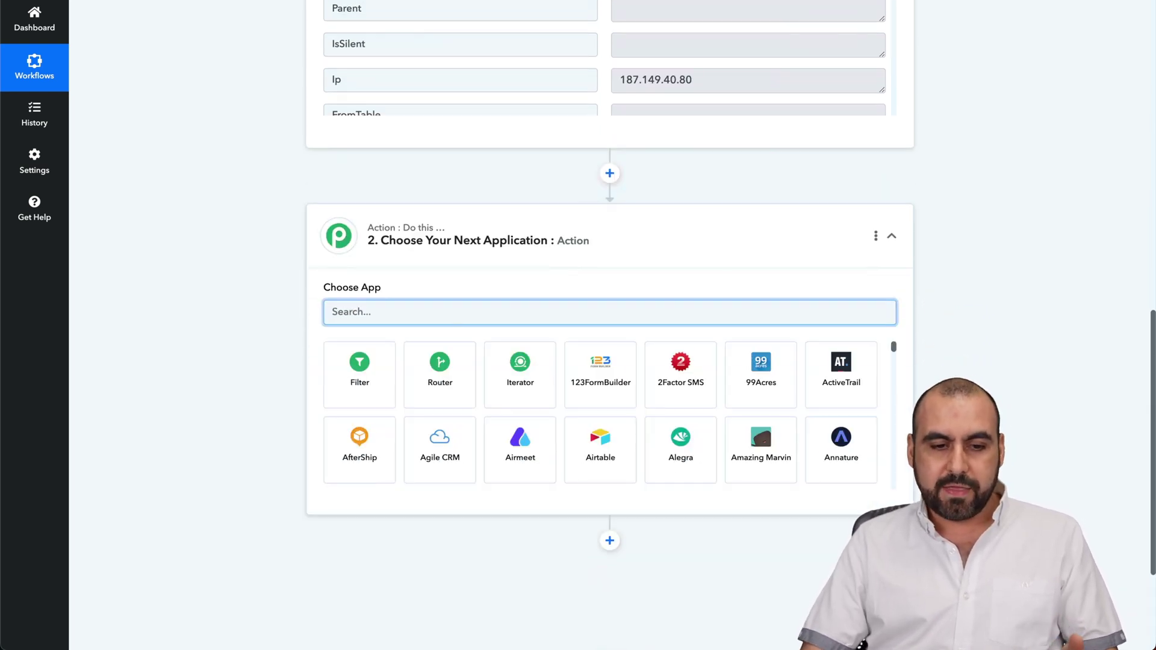
text(api)
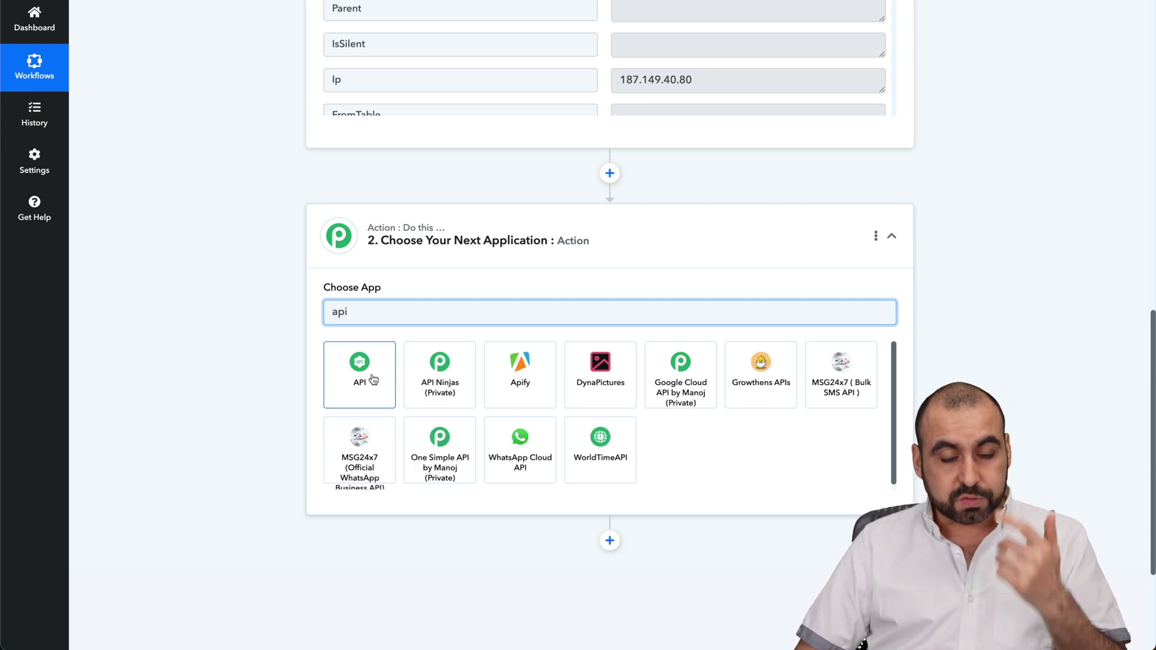
click(373, 379)
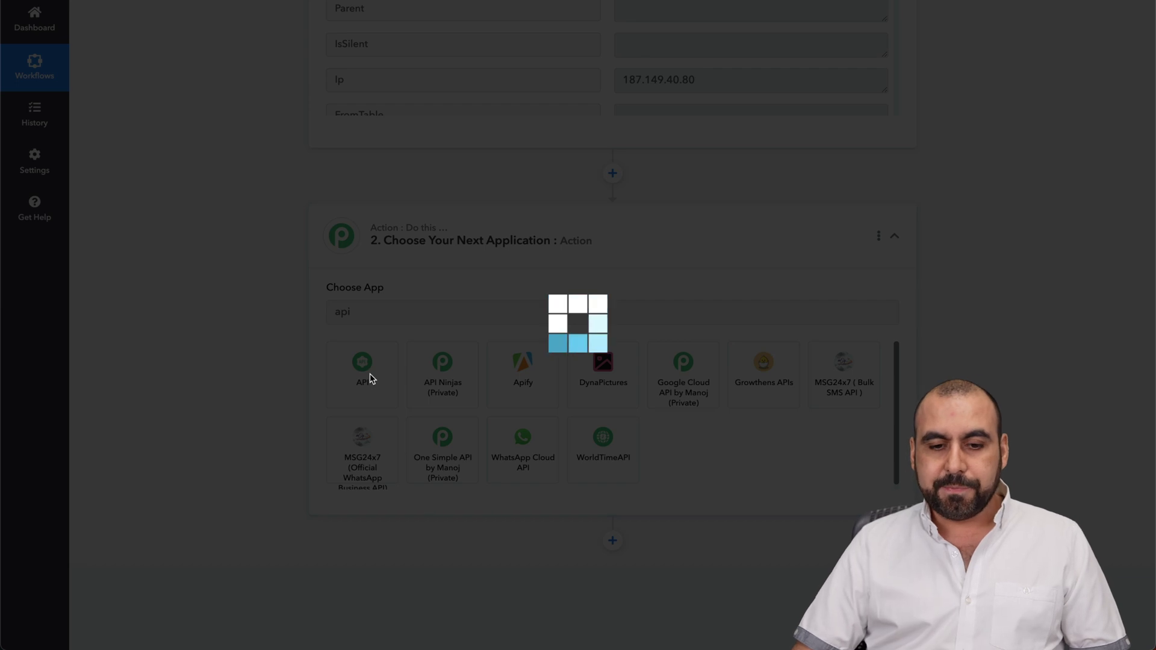
scroll(407, 385, down, 2)
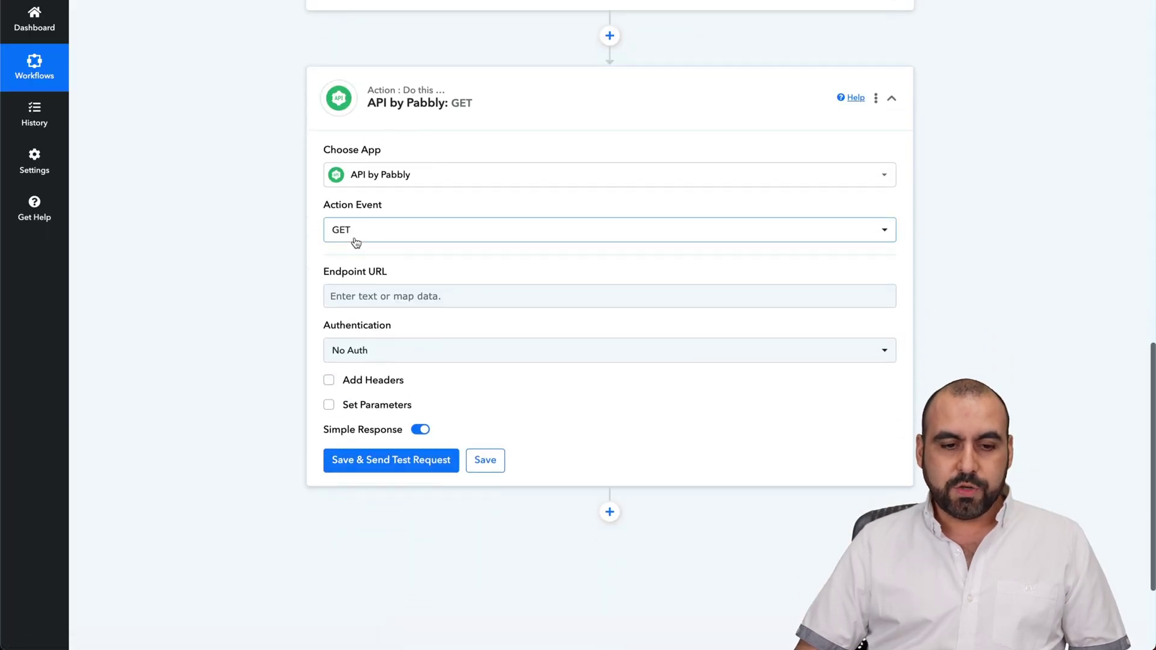
- Replace the mistakenly pasted webhook with Reoon's verify GET URL in the Endpoint URL
click(402, 290)
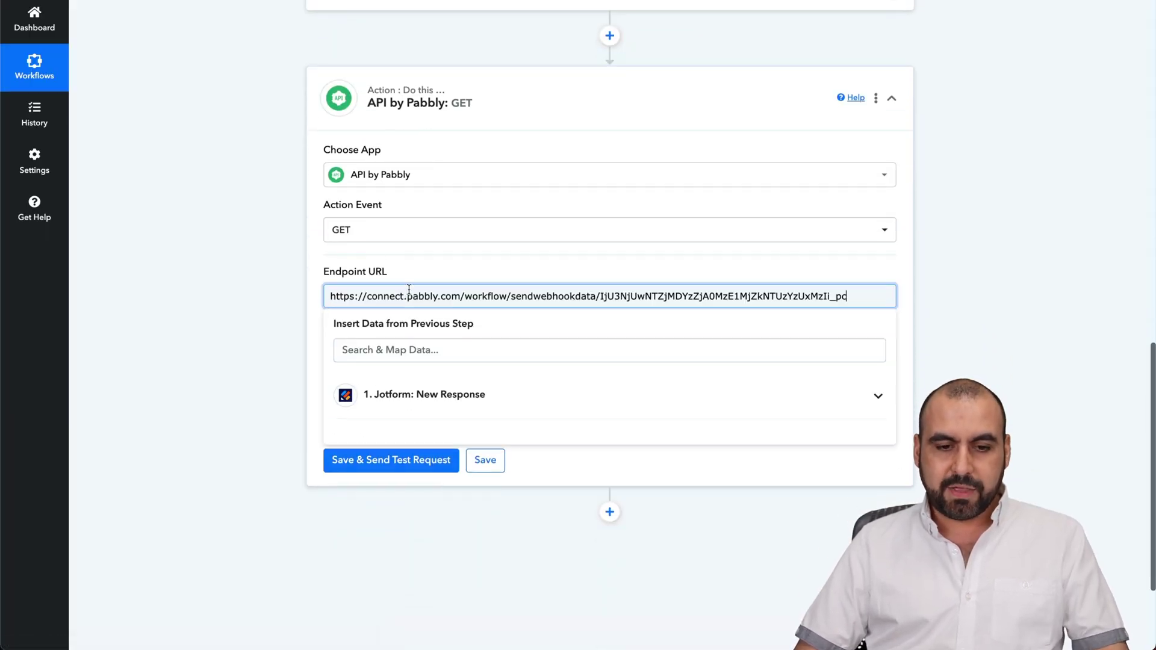
key(ctrl+a)
key(BackSpace)
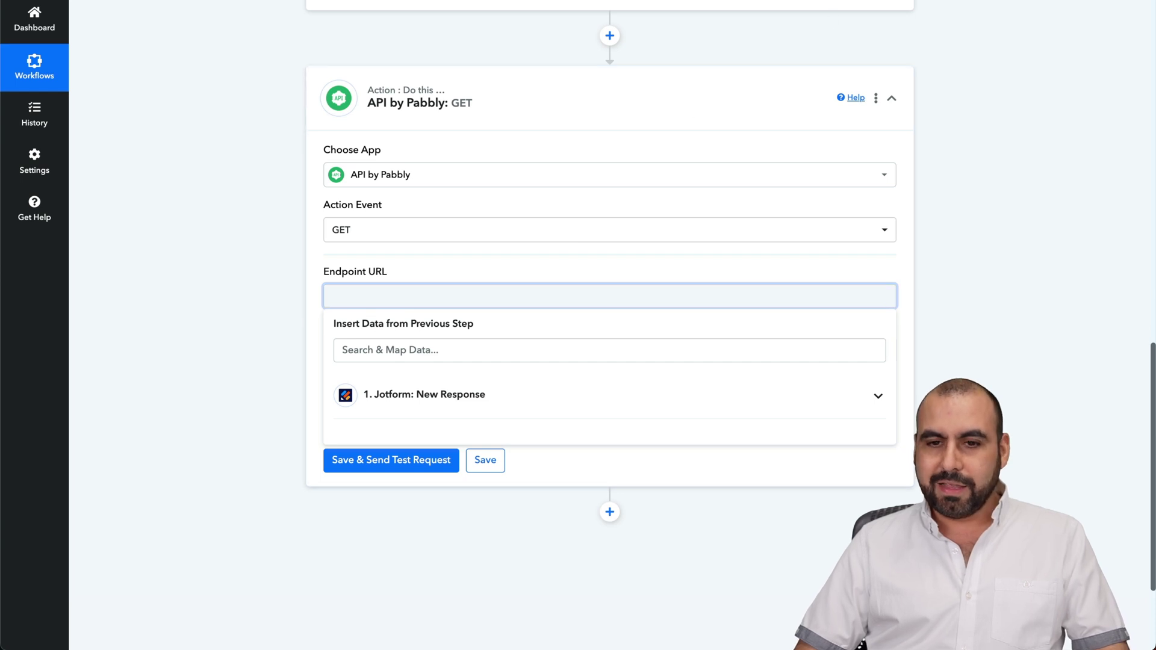
key(ctrl+Tab)
triple_click(546, 281)
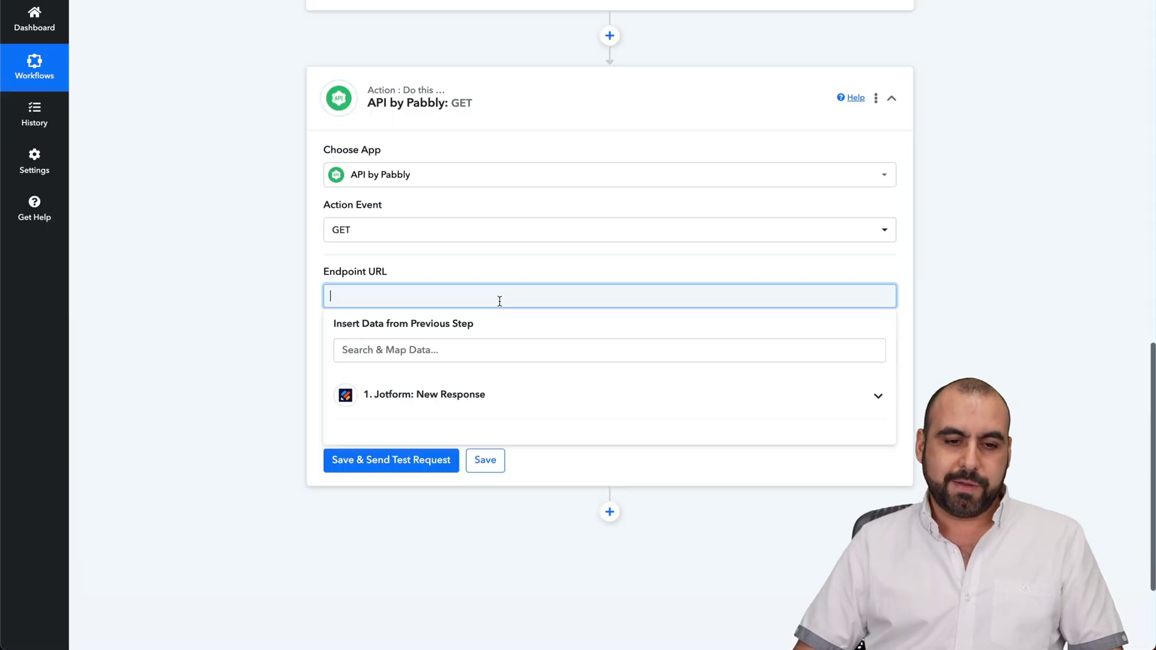
text(https://emailverifier.reoon.com/api/v1/verify?email=<email>&key=<key>&mode=power)
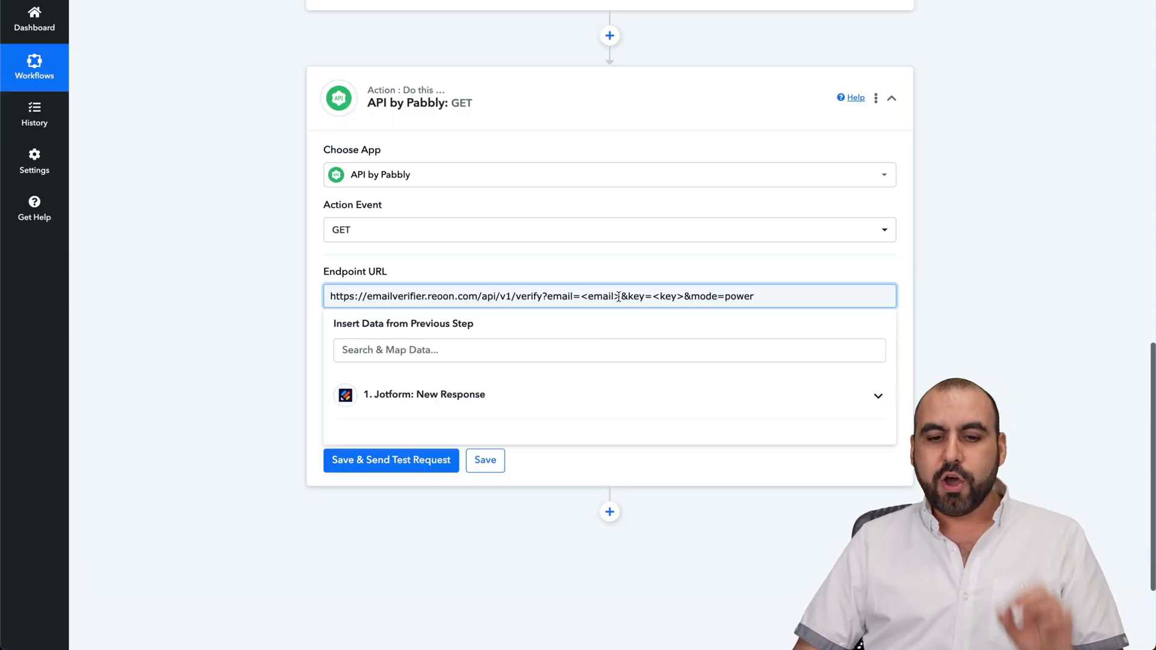
- Replace the <email> placeholder with Jotform's RawRequest Q4 Email field and mark the <key> placeholder
drag(620, 297, 582, 299)
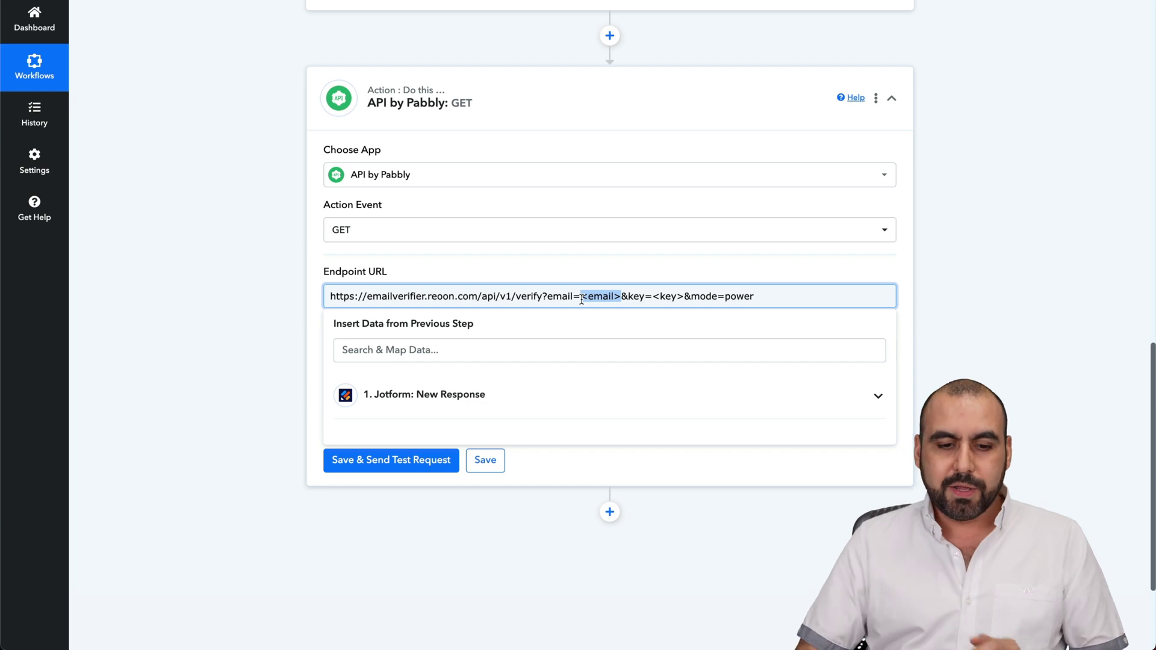
click(590, 393)
scroll(588, 370, down, 4)
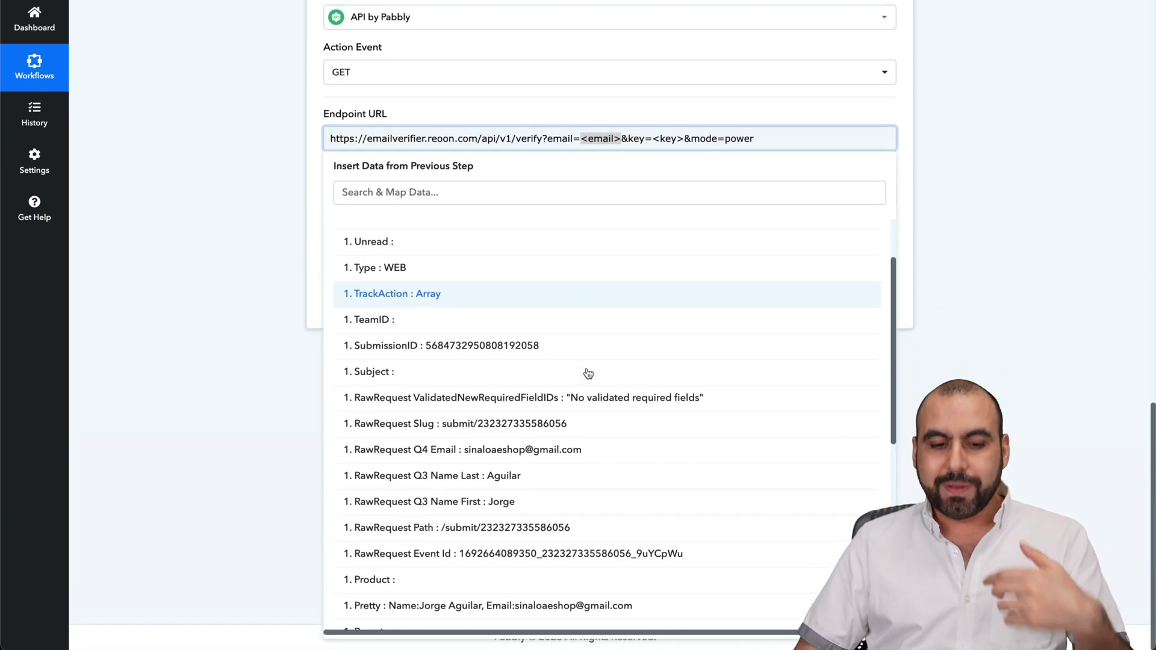
click(584, 452)
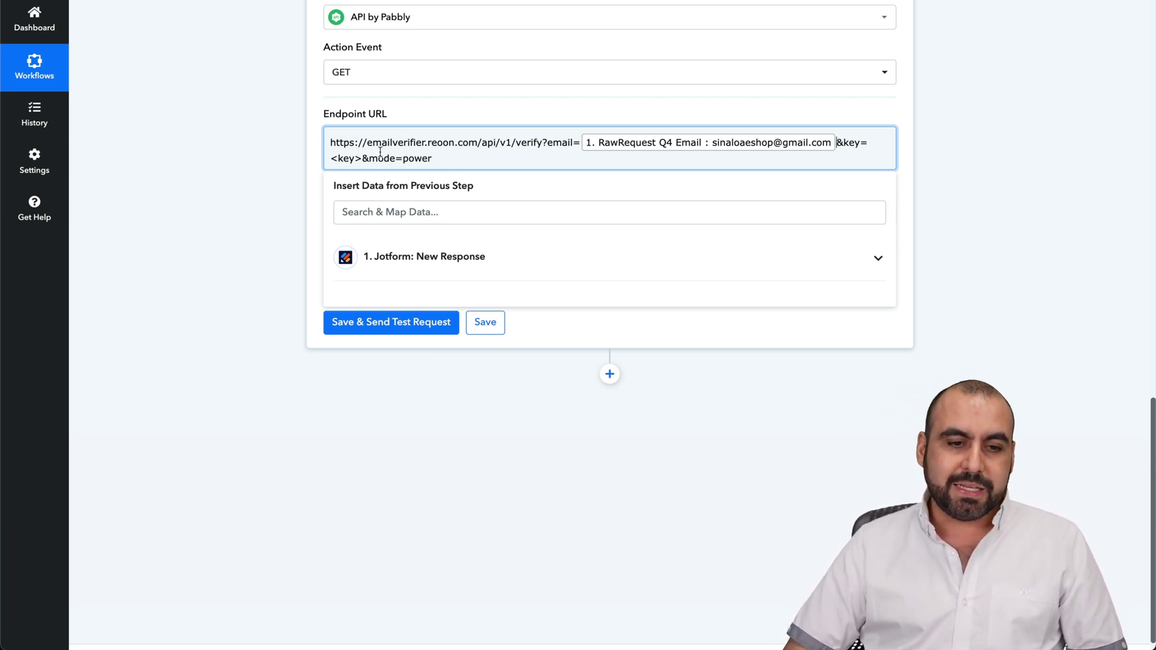
drag(361, 158, 328, 159)
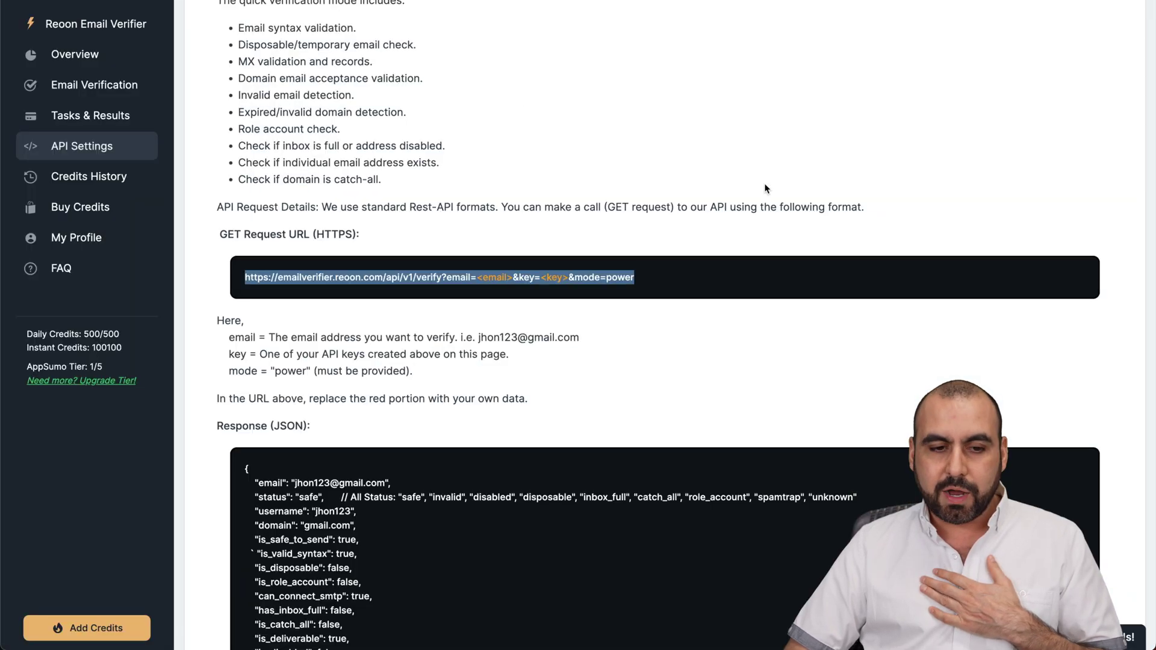
scroll(749, 213, up, 1)
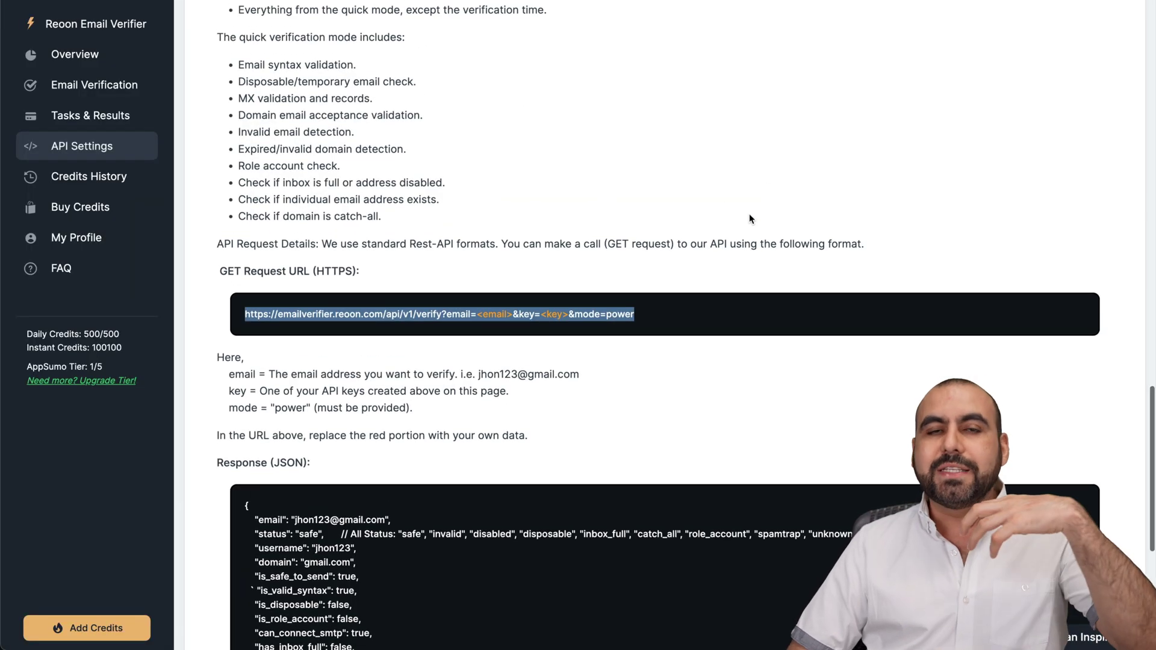
- Create a Reoon API key titled DELETE and paste it into the URL's key parameter
scroll(749, 217, up, 15)
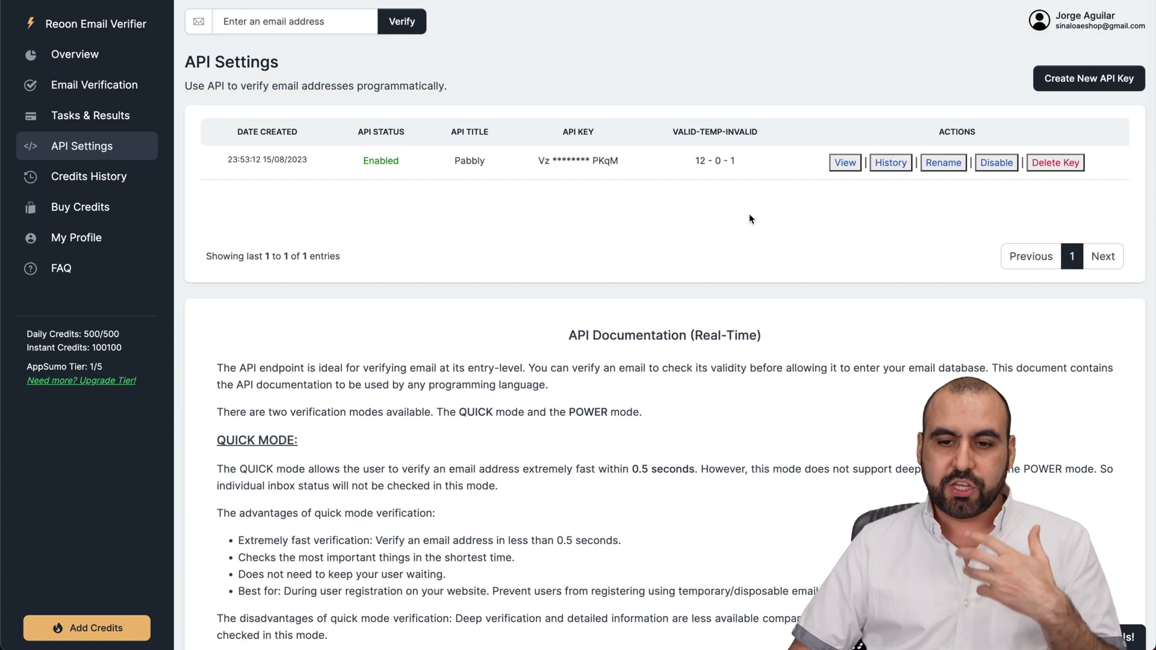
click(1118, 80)
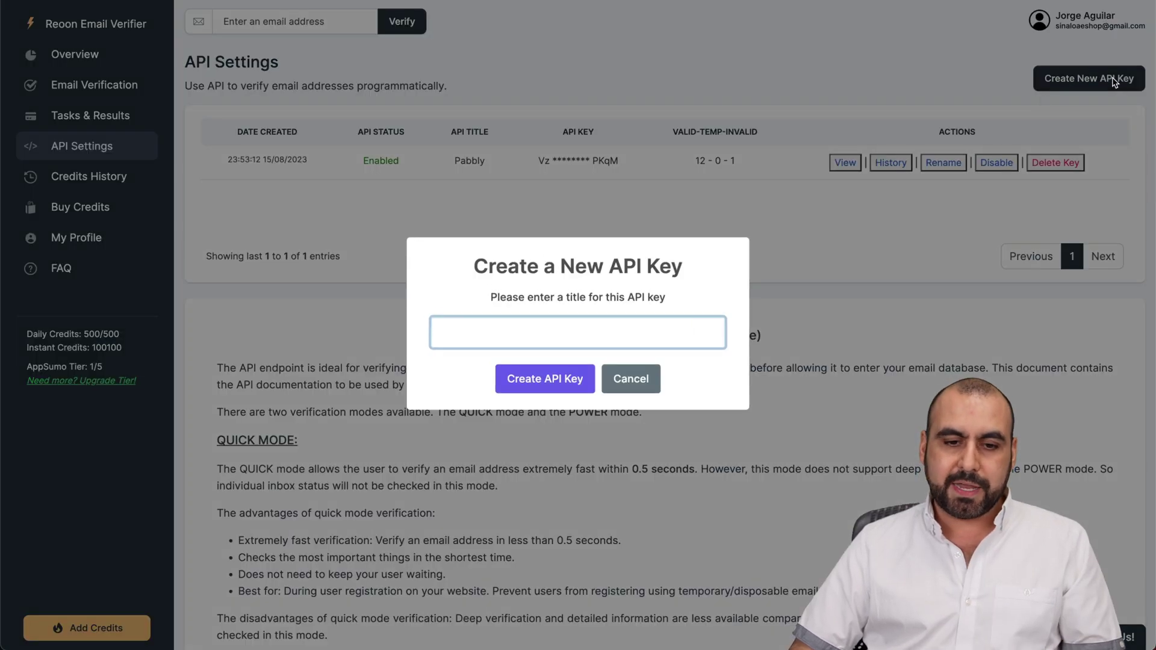
text(DELETE)
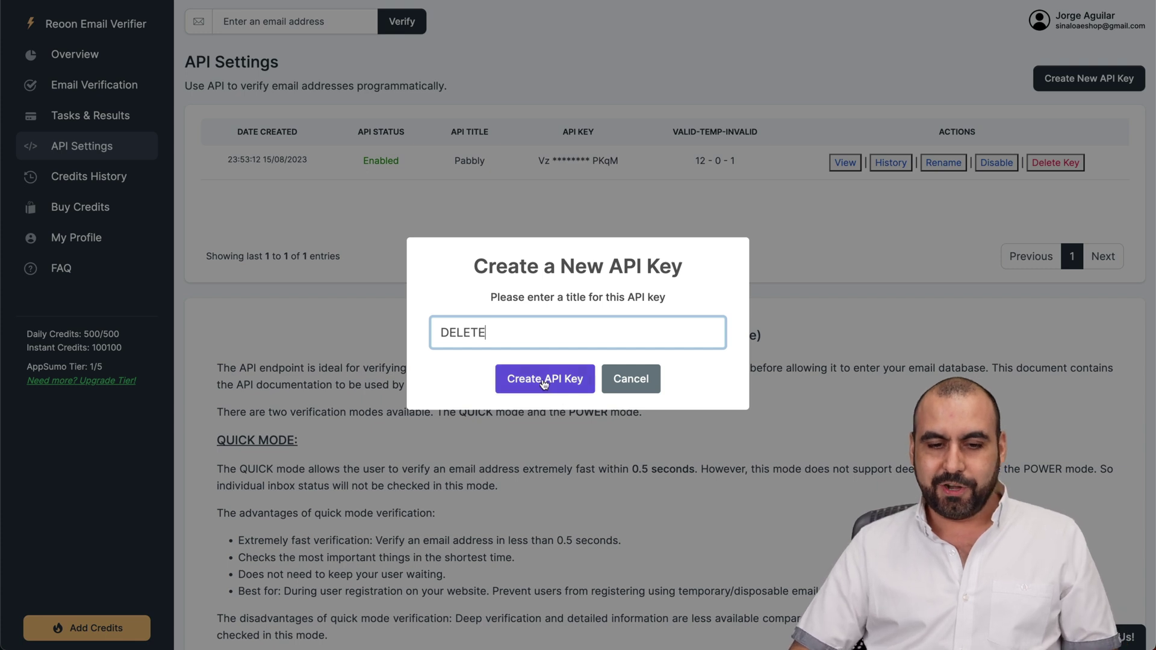
click(541, 381)
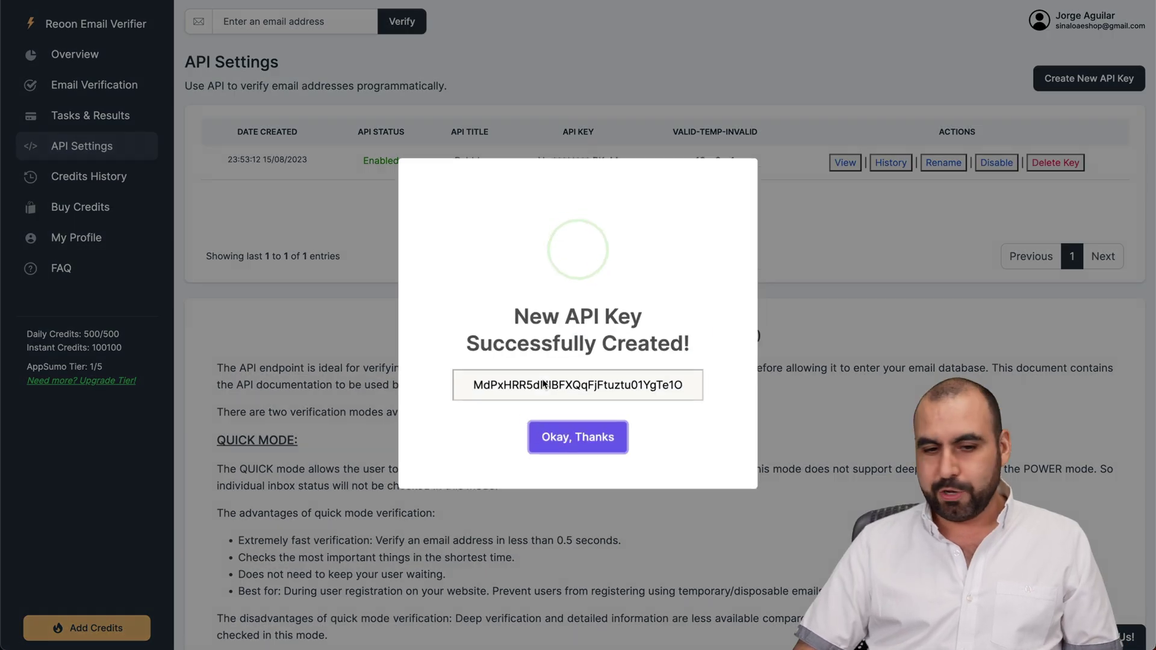
double_click(576, 387)
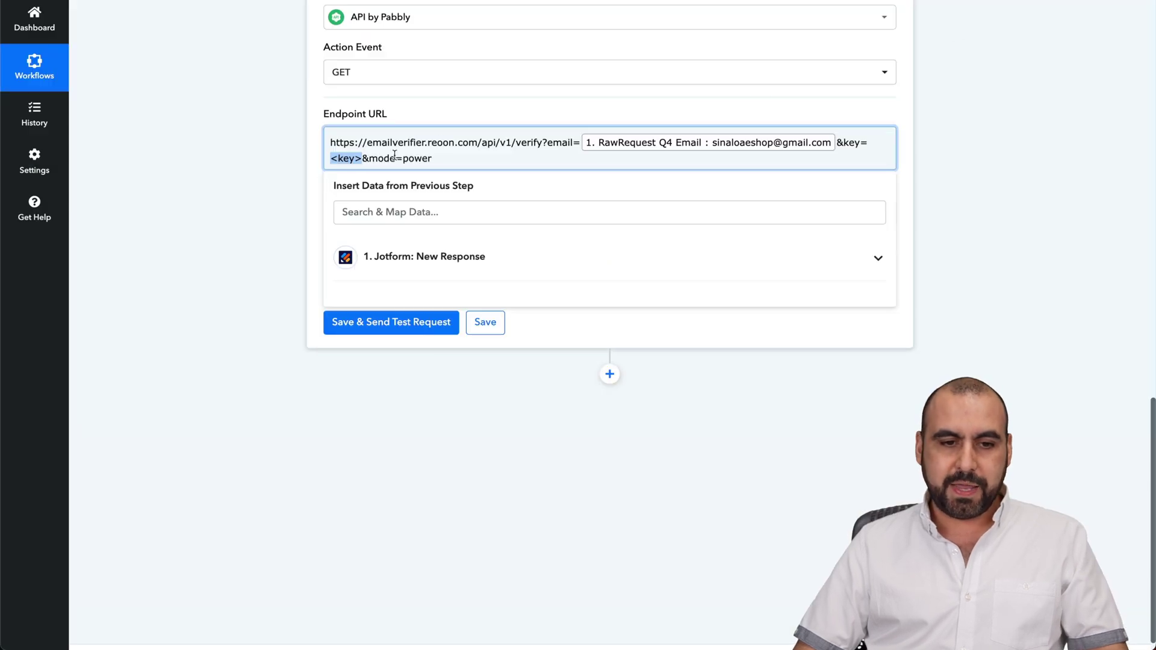
key(ctrl+v)
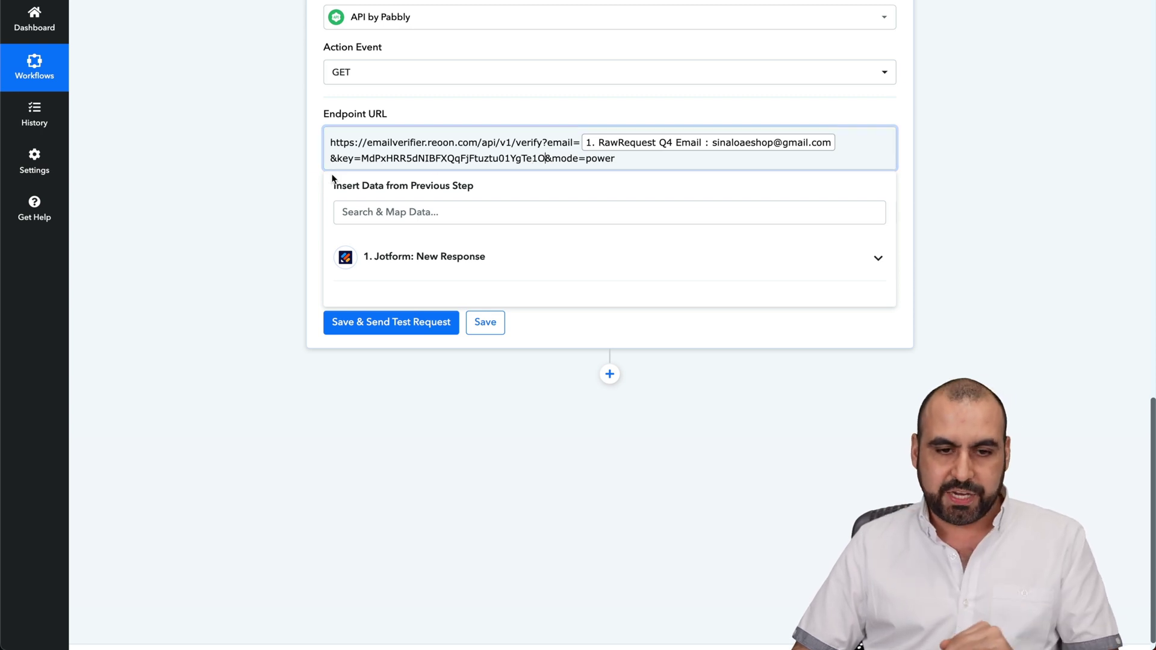
- Save and send the test request, confirming Reoon returns status safe in power mode
click(309, 174)
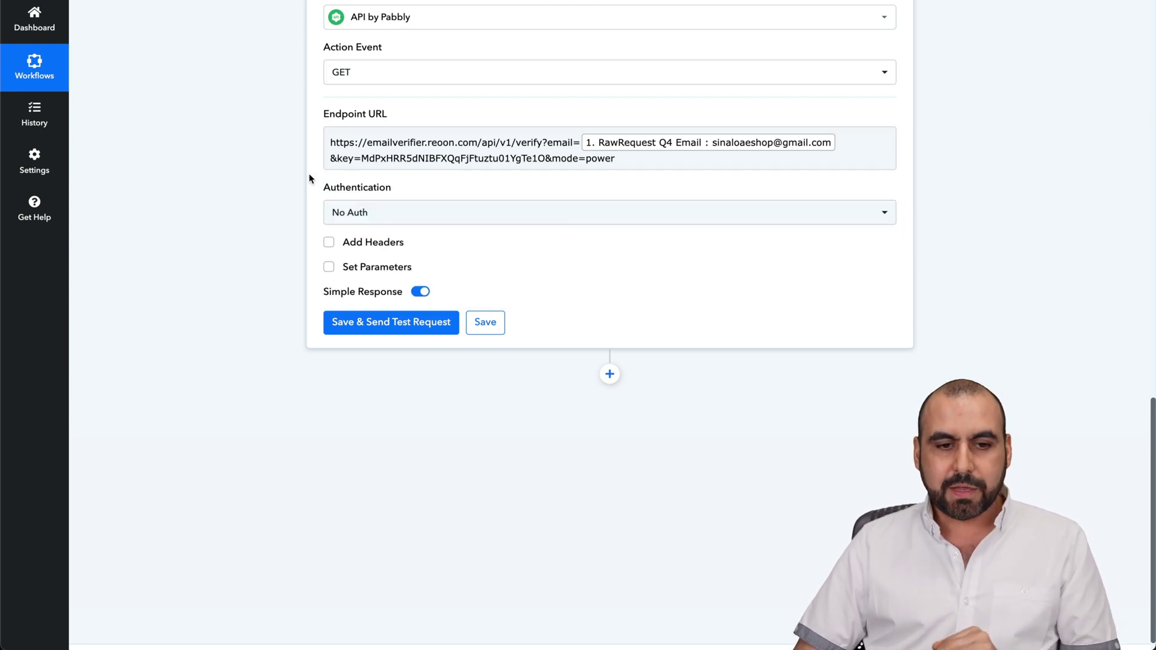
click(408, 328)
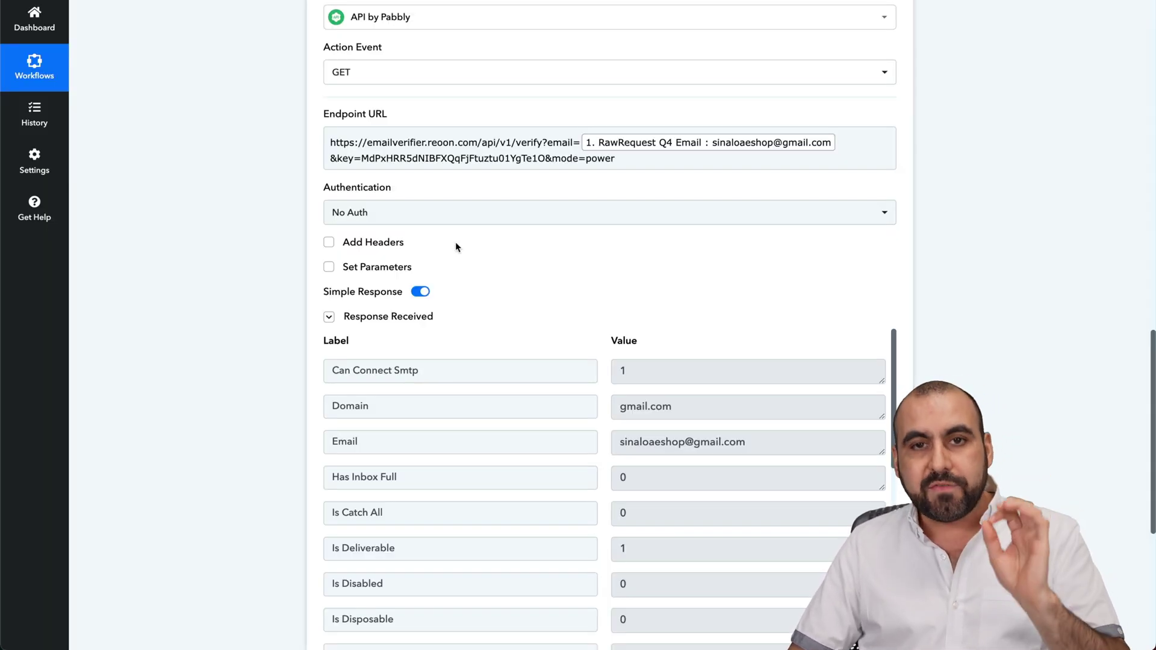
scroll(456, 245, down, 3)
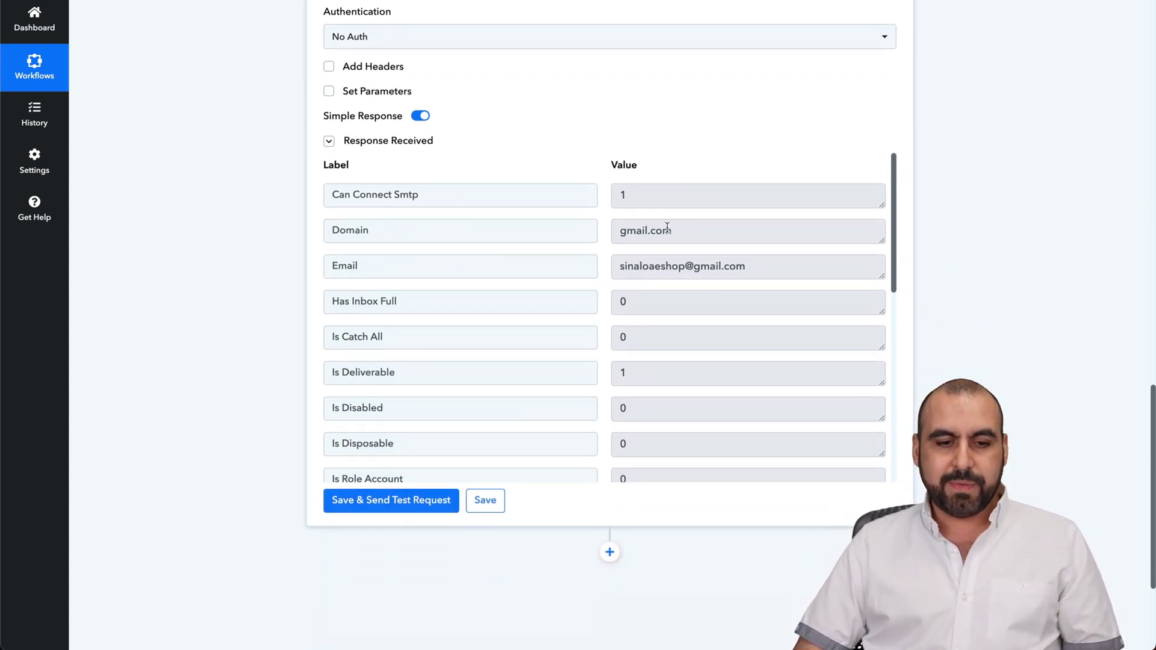
click(710, 267)
scroll(609, 245, down, 7)
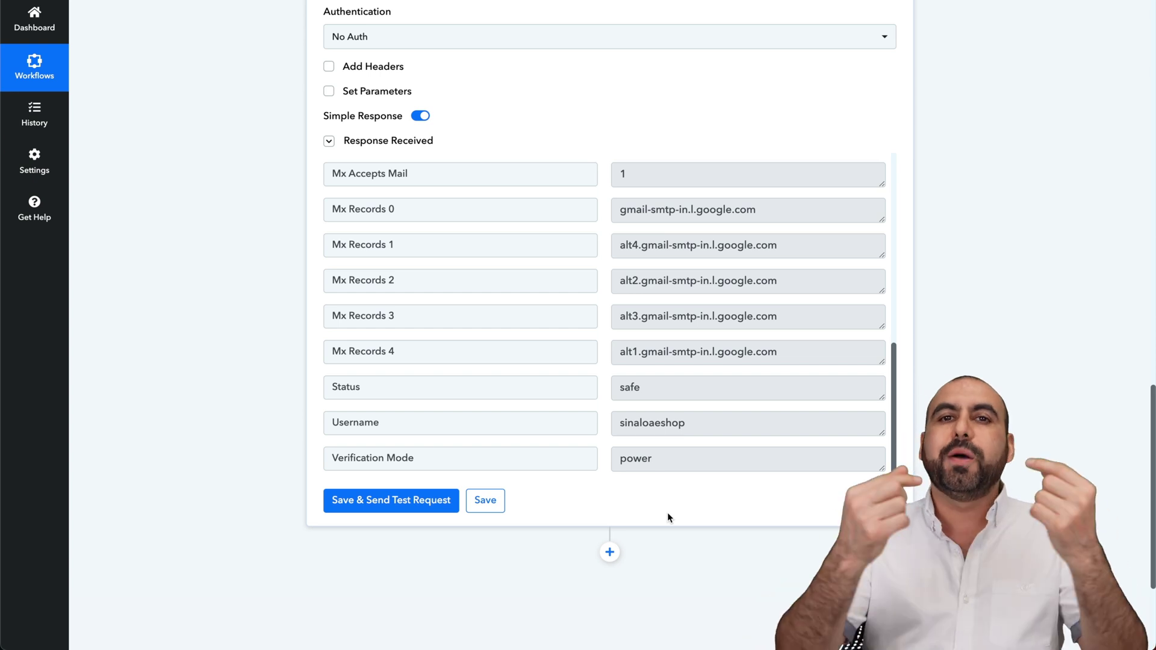
scroll(667, 512, down, 3)
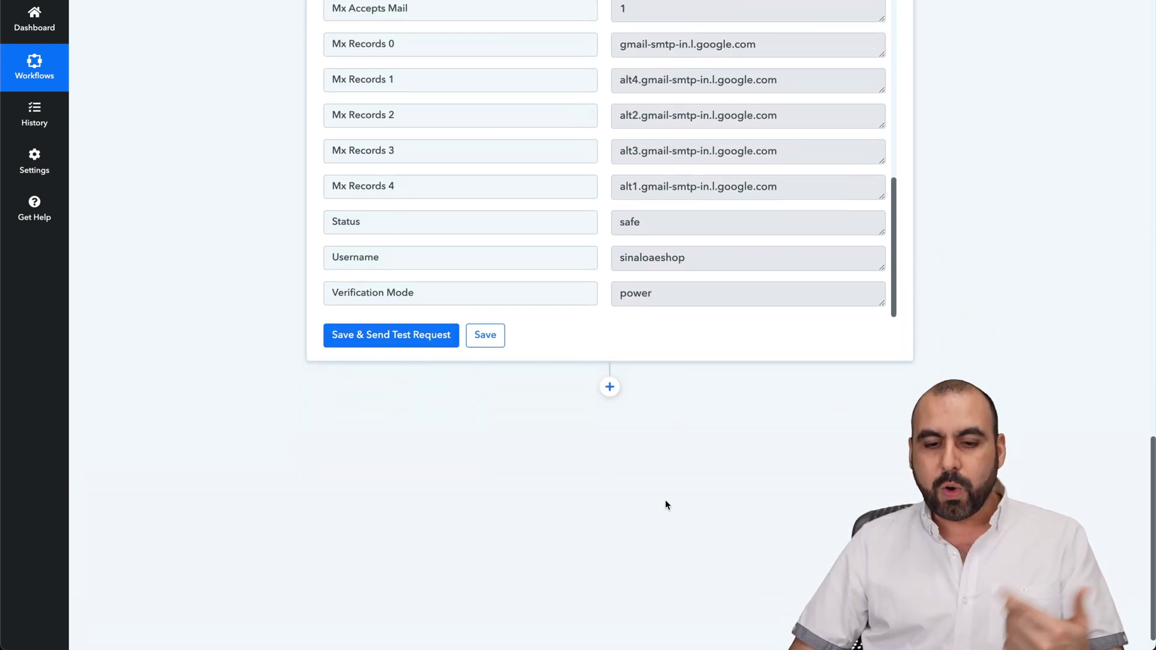
click(611, 392)
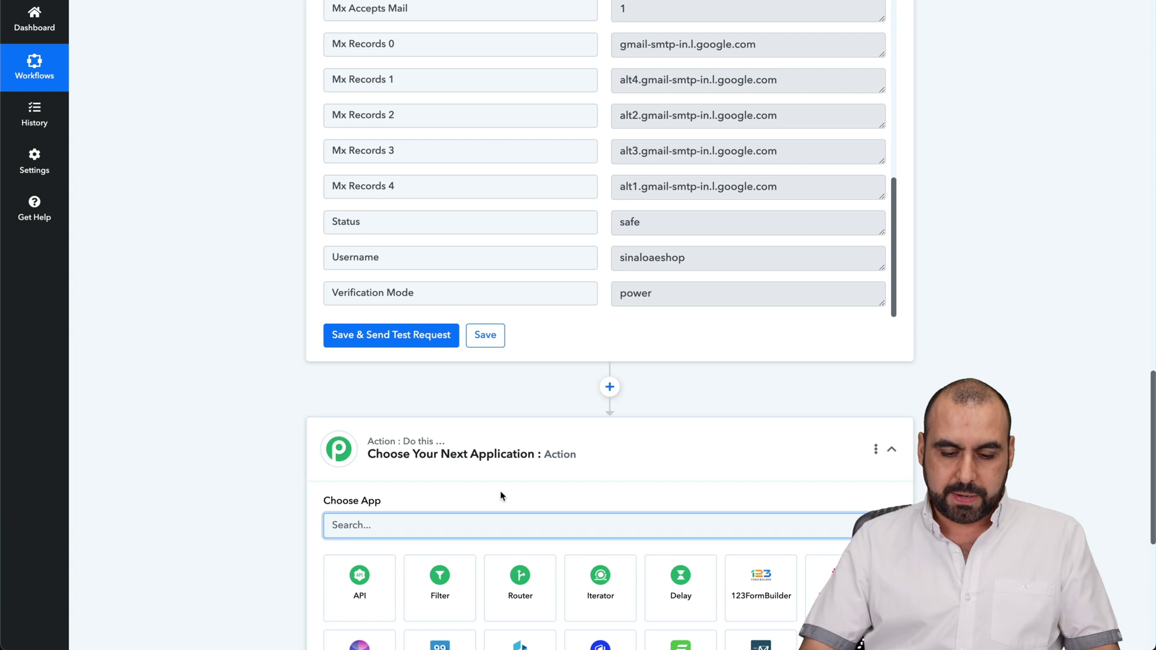
- Add a Filter step and choose the API step's 2. Status as the field to check
text(file)
key(BackSpace)
text(t)
scroll(390, 506, down, 2)
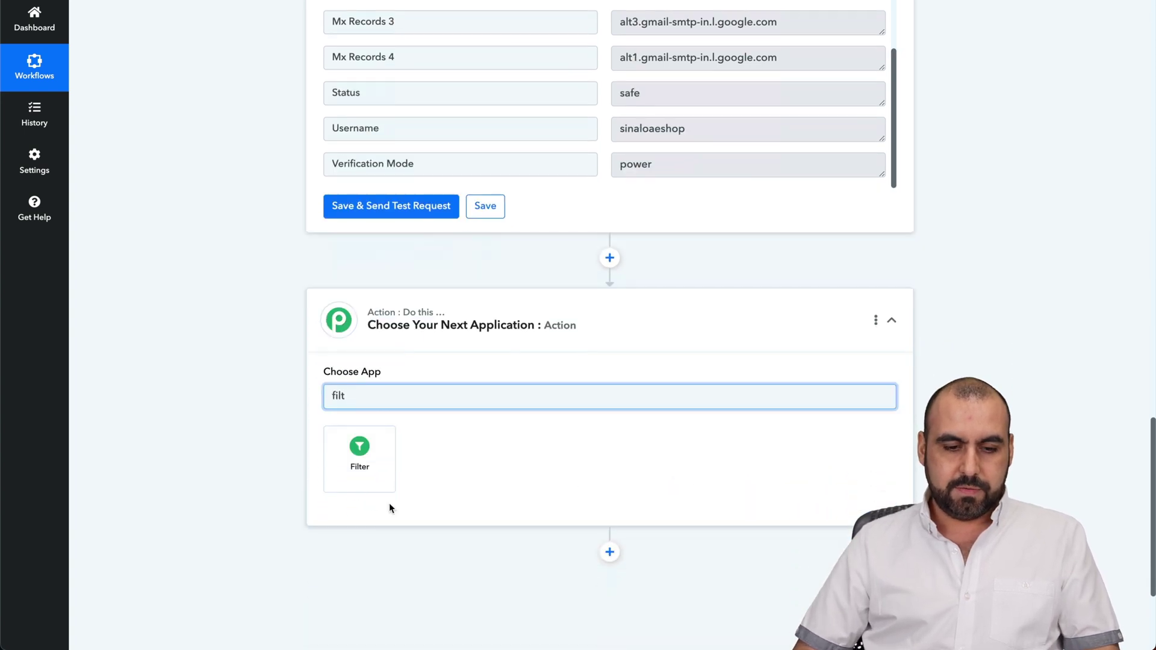
click(368, 470)
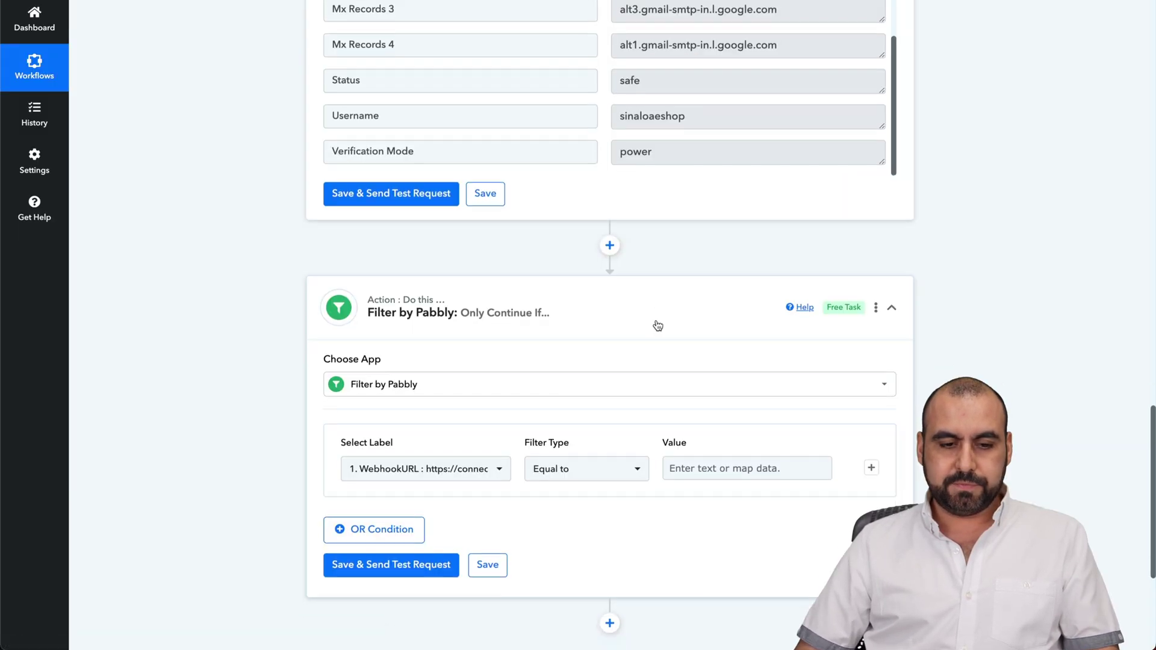
click(485, 308)
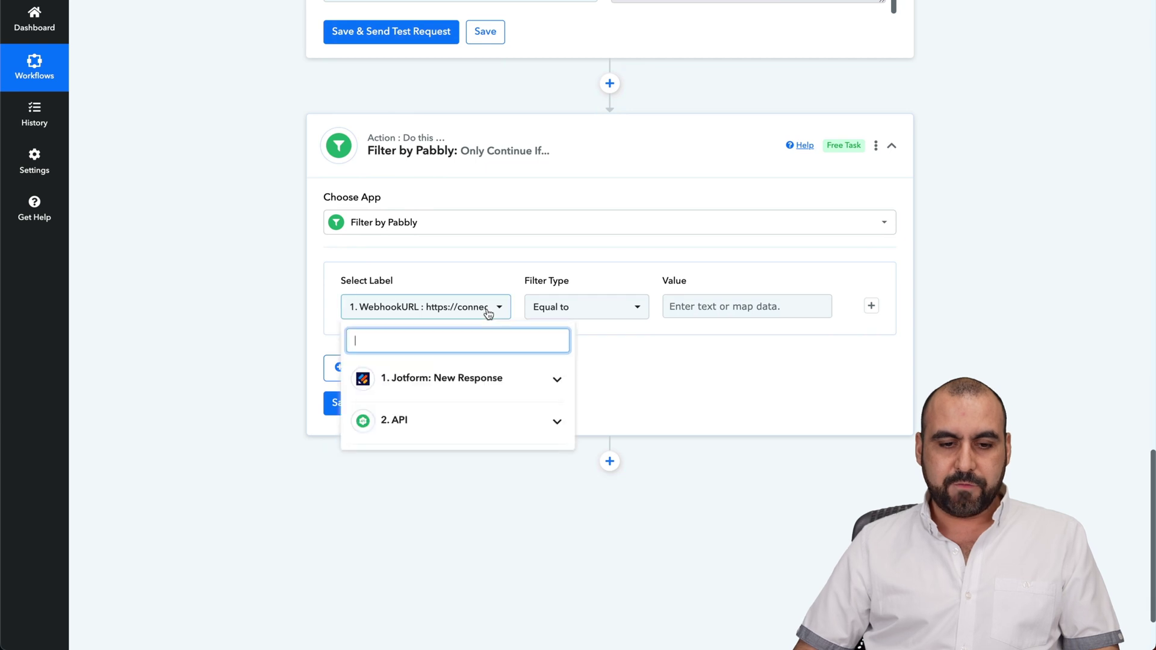
click(433, 427)
scroll(432, 427, down, 8)
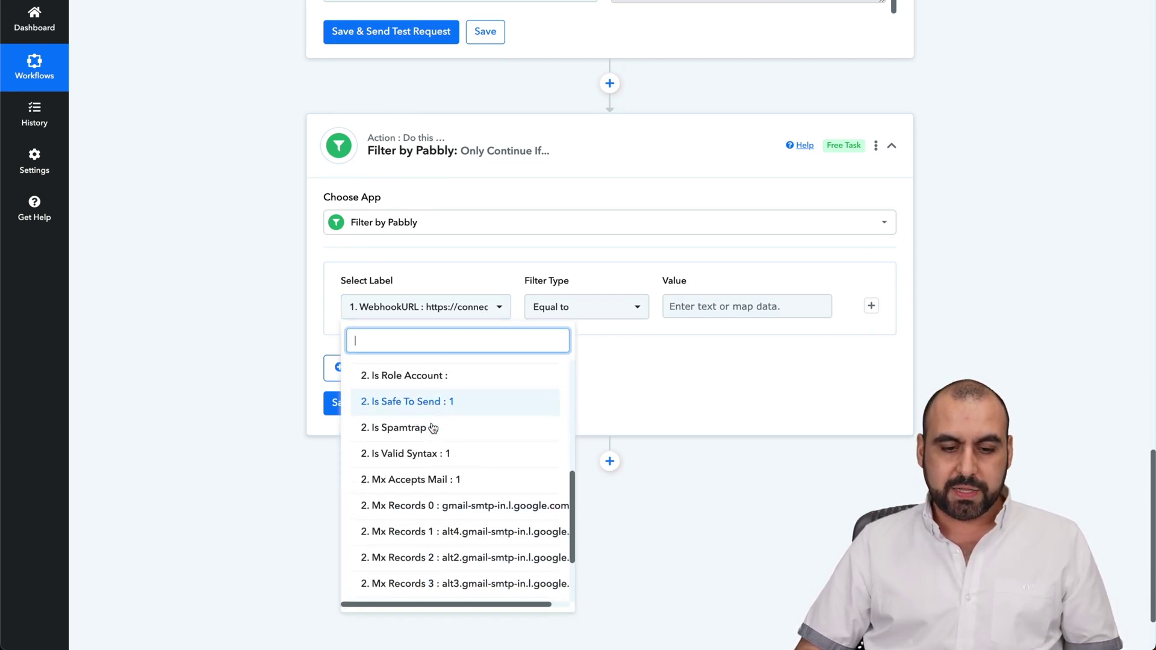
click(420, 535)
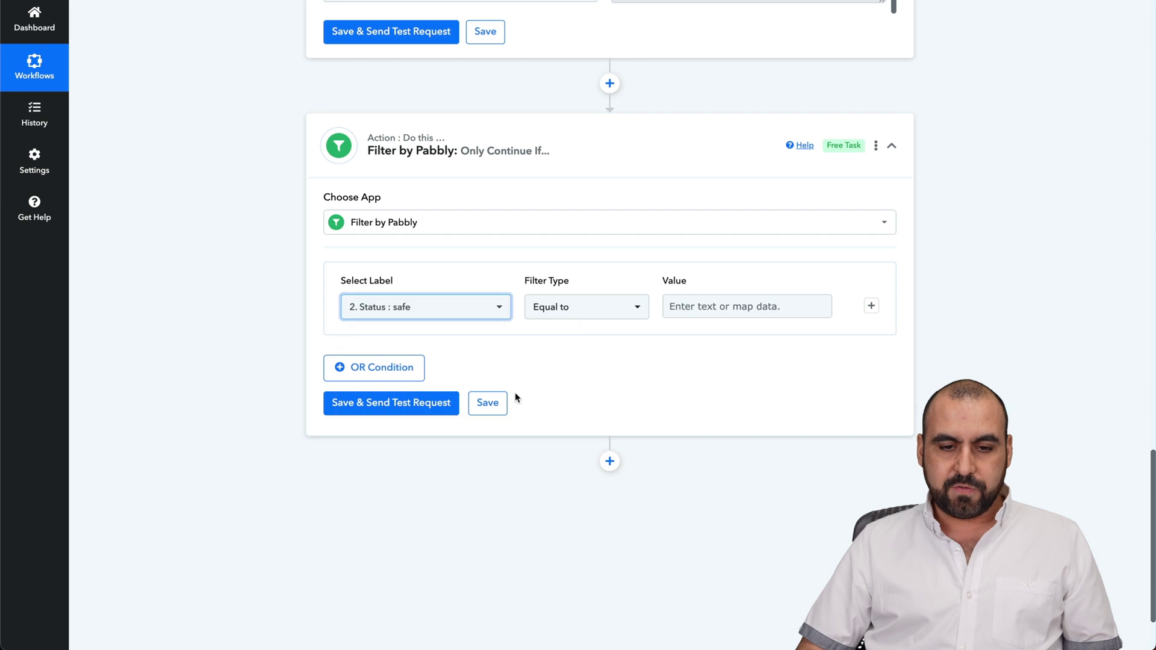
- Set the filter to Contains 'safe', then save and send a test request
click(627, 313)
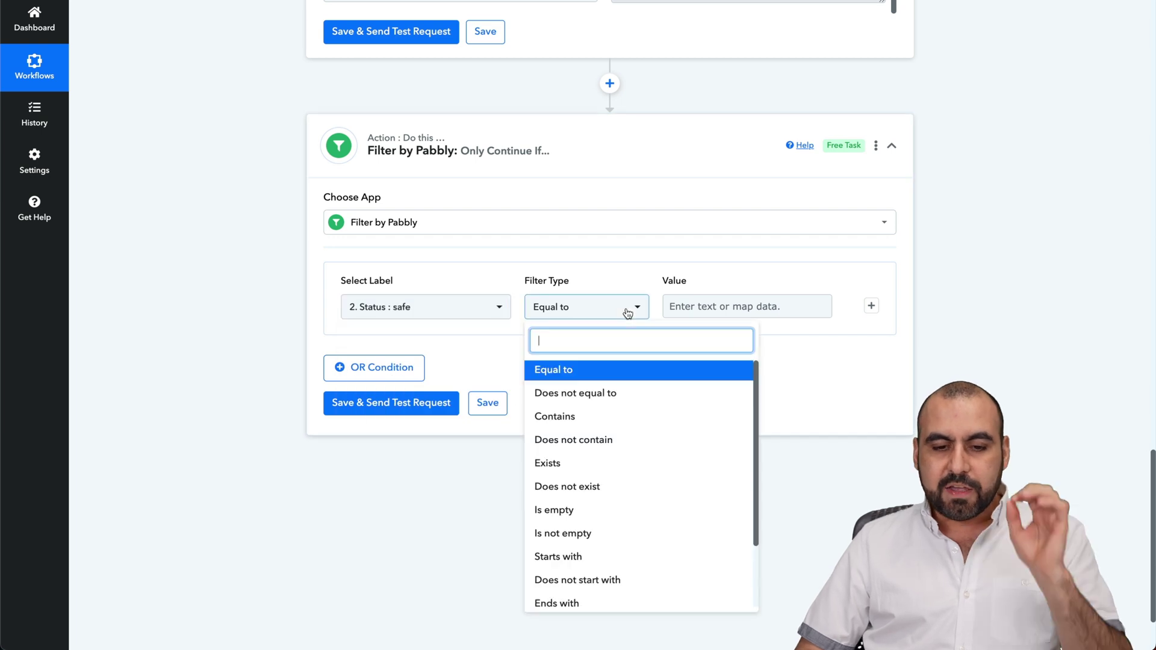
click(580, 419)
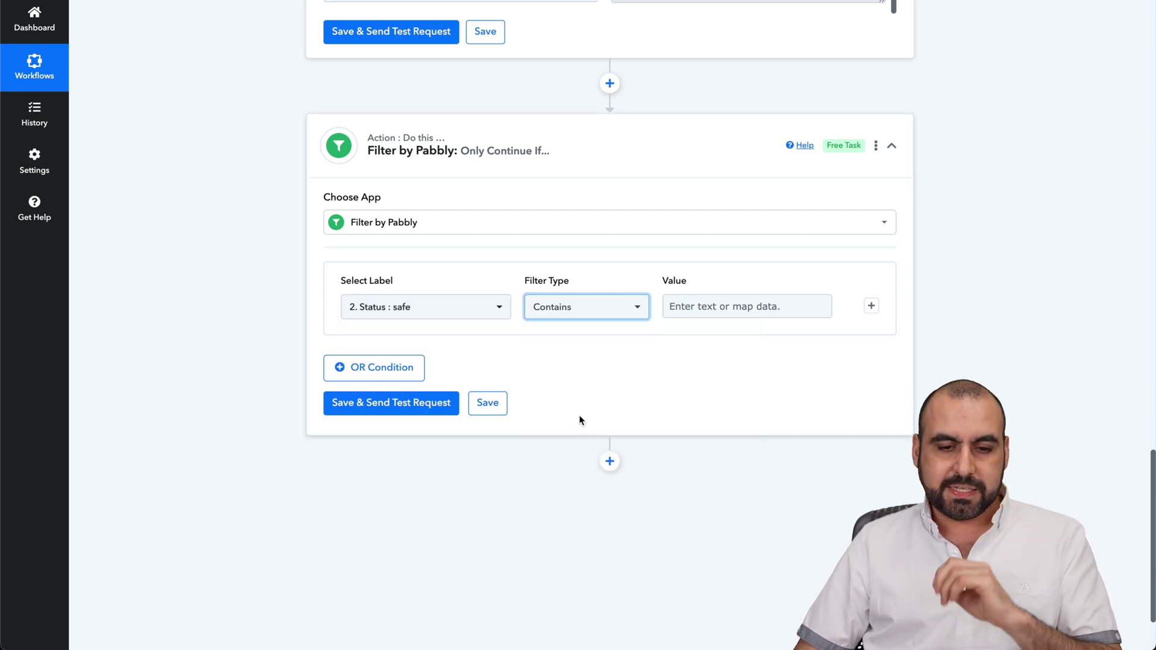
click(704, 306)
text(safe)
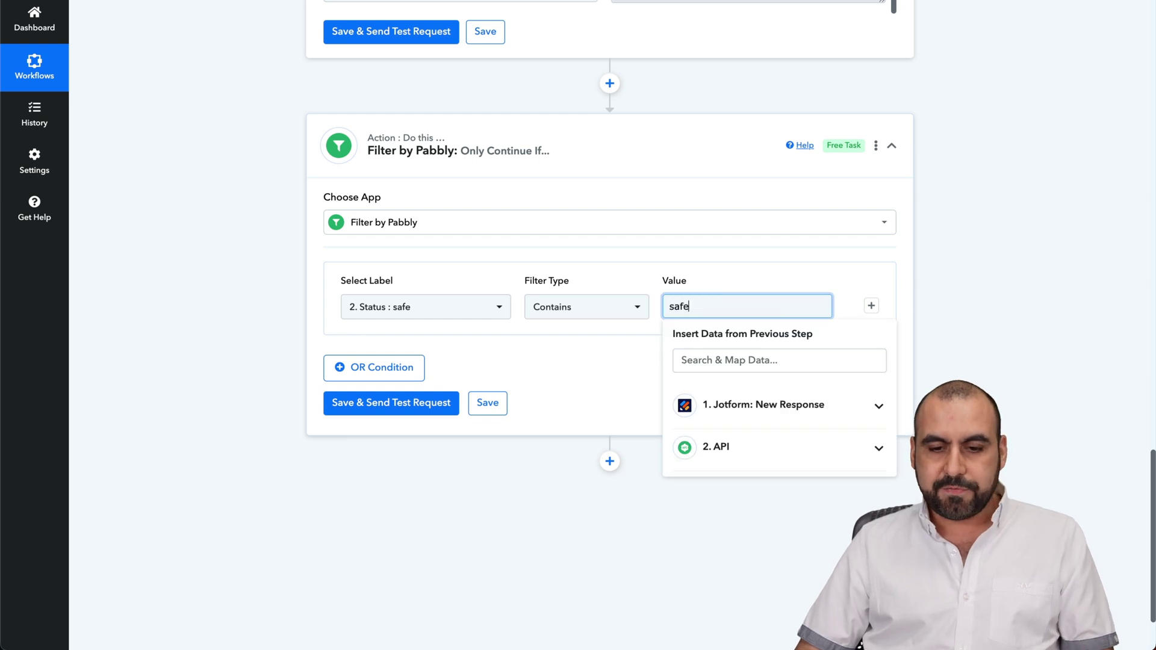
click(594, 353)
click(418, 403)
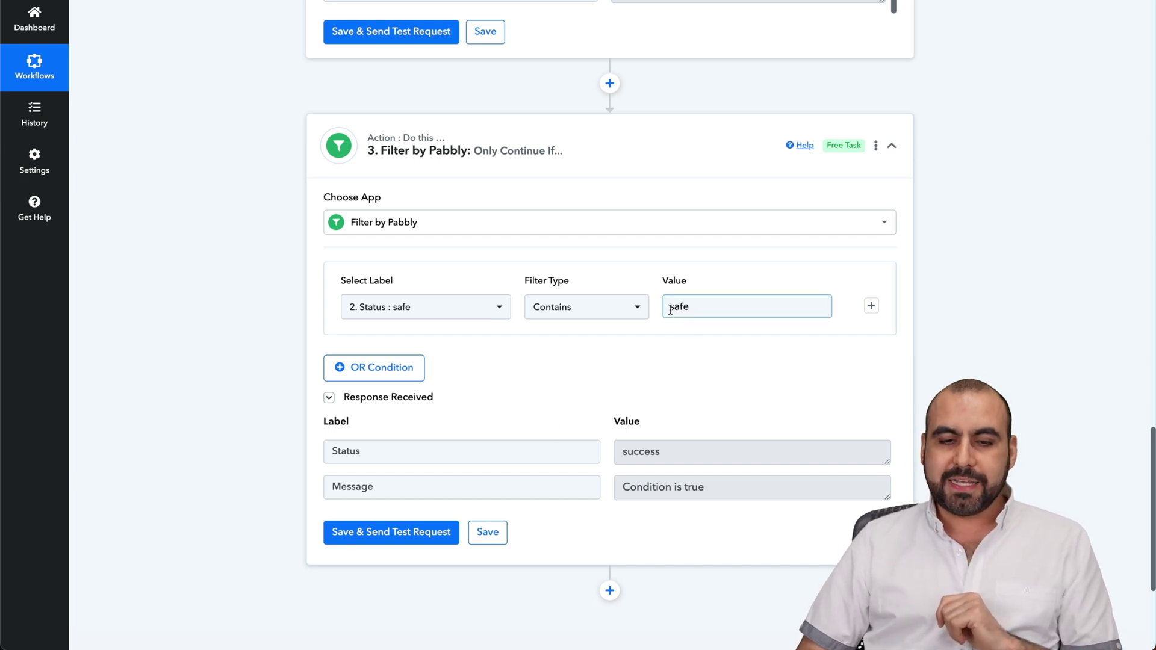
- Review the filter test result and reopen the comparison type list
scroll(614, 238, up, 2)
scroll(599, 217, down, 3)
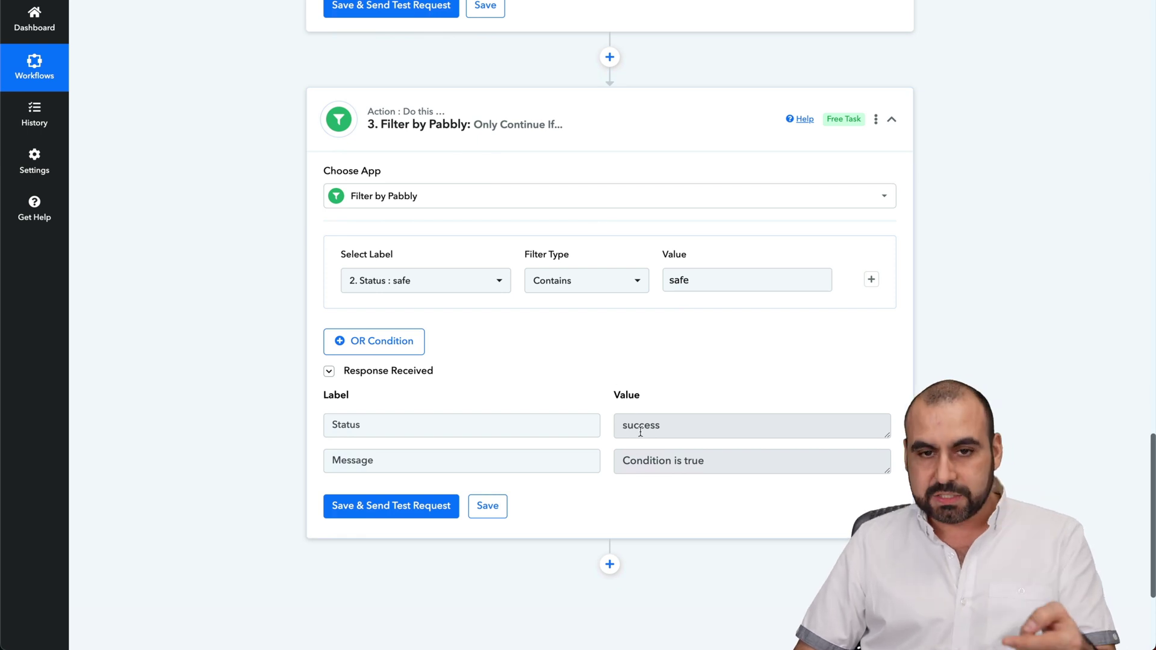
scroll(638, 448, down, 1)
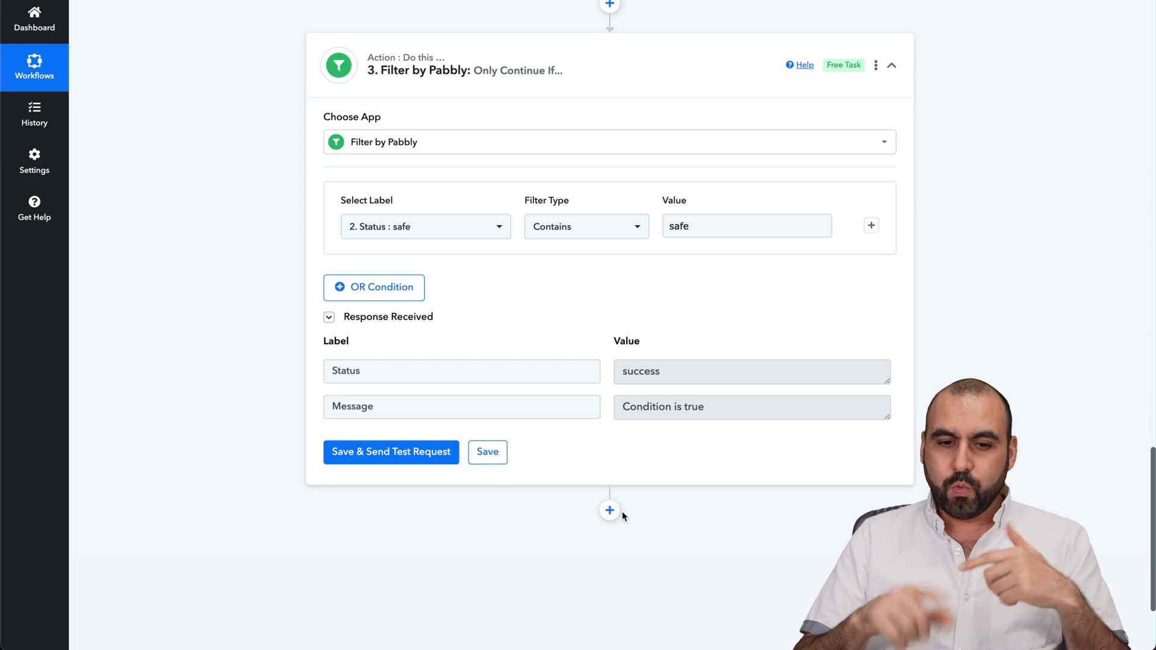
click(576, 235)
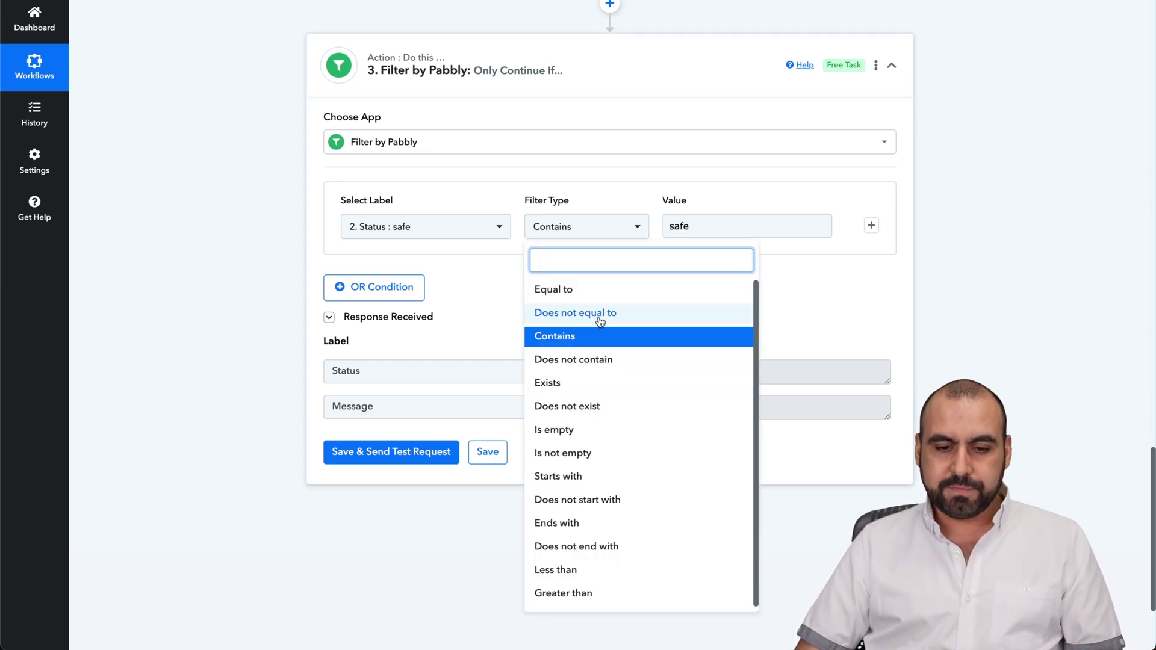
click(600, 314)
click(415, 459)
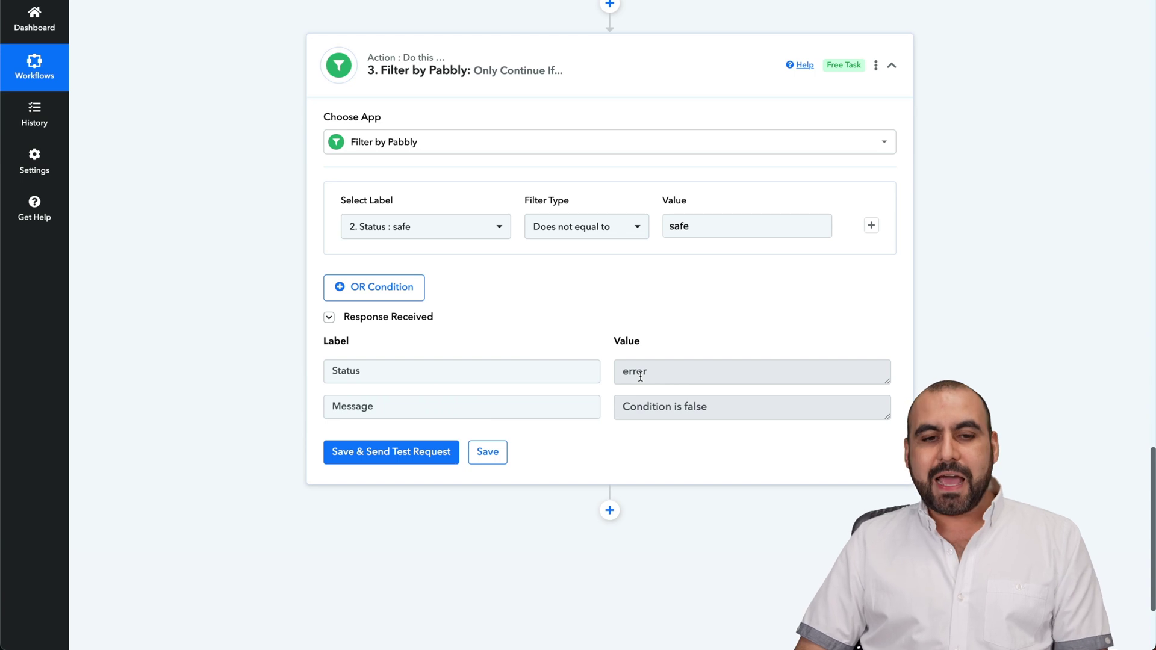
scroll(640, 376, up, 20)
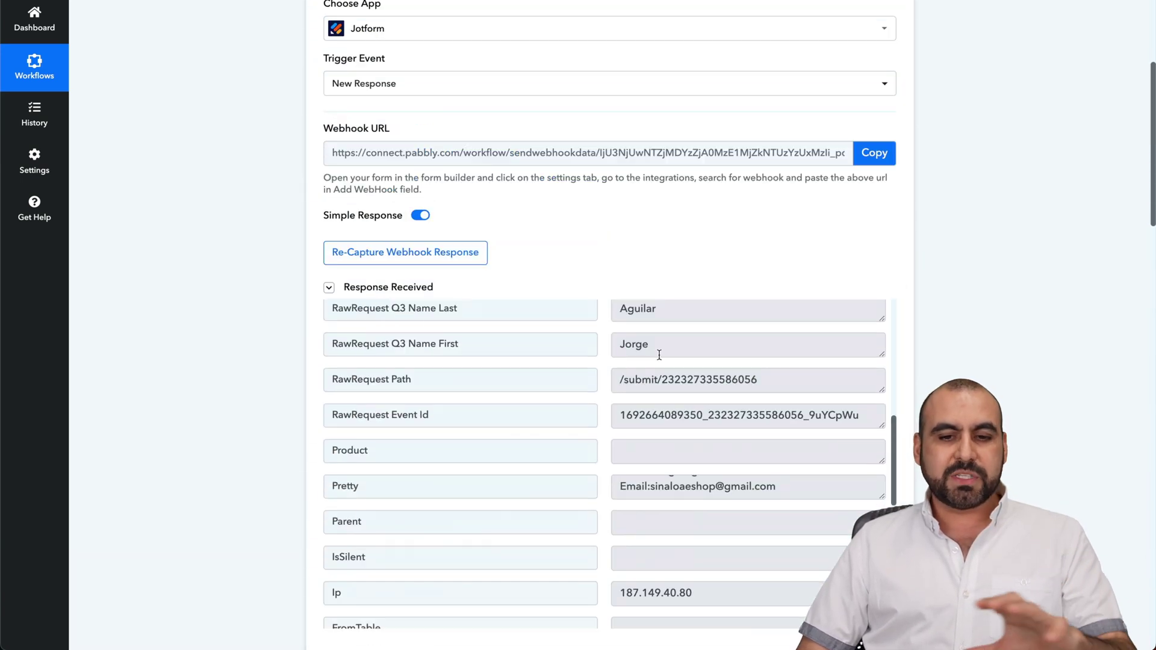
scroll(570, 413, down, 15)
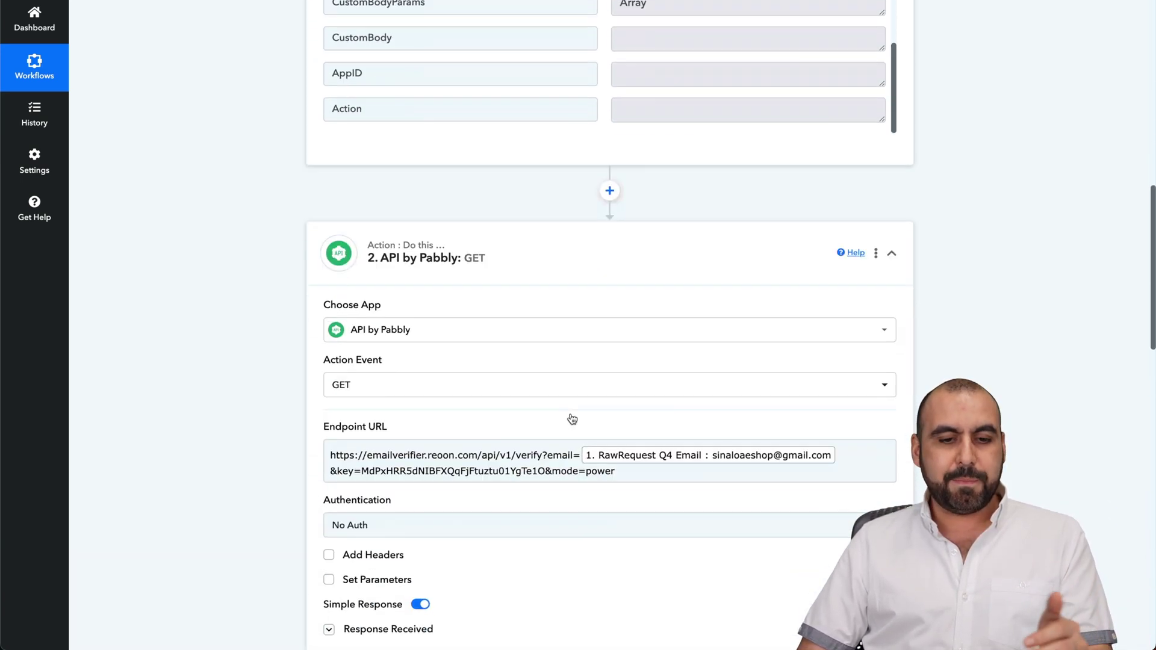
scroll(571, 418, down, 4)
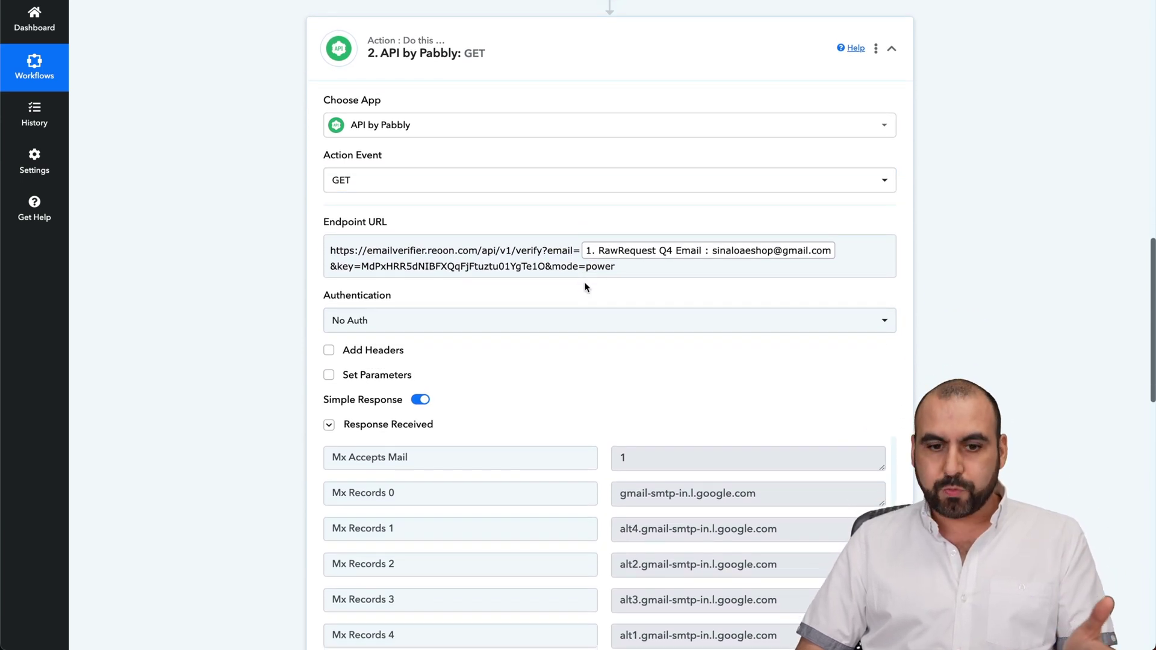
scroll(585, 287, down, 6)
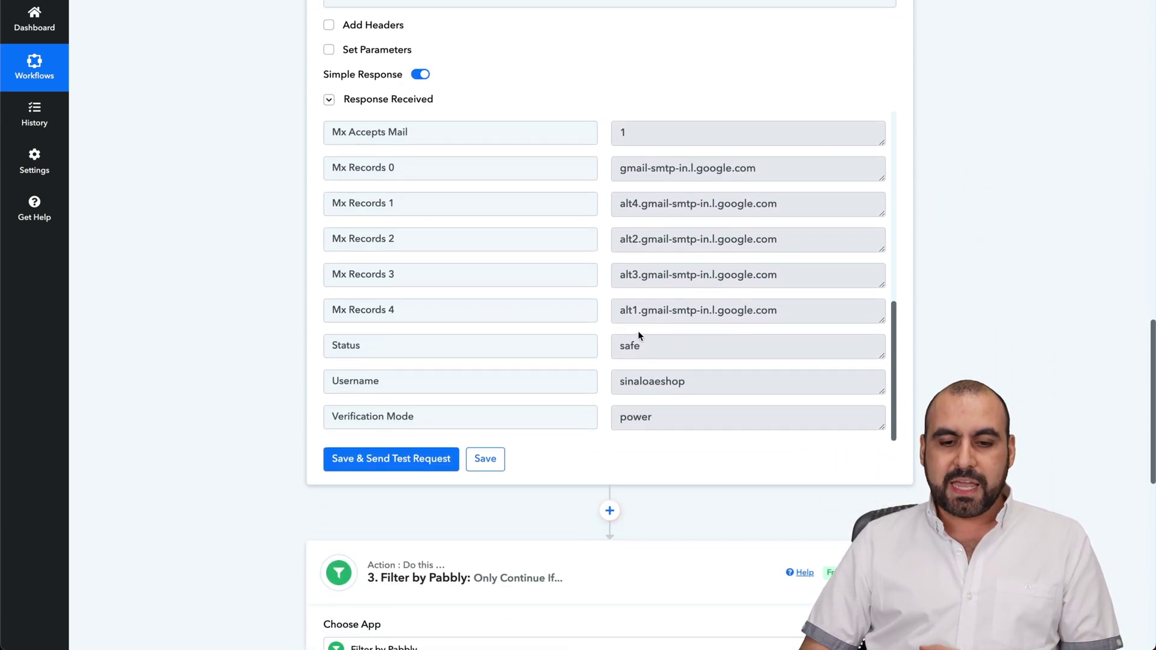
scroll(641, 336, down, 7)
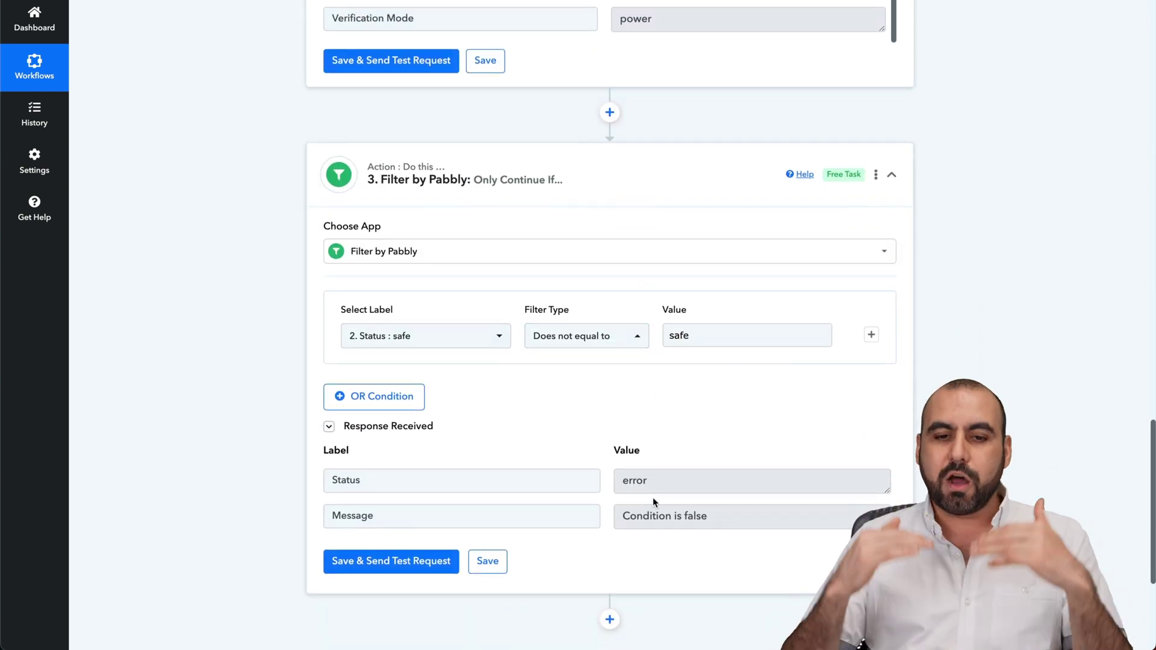
scroll(652, 497, down, 4)
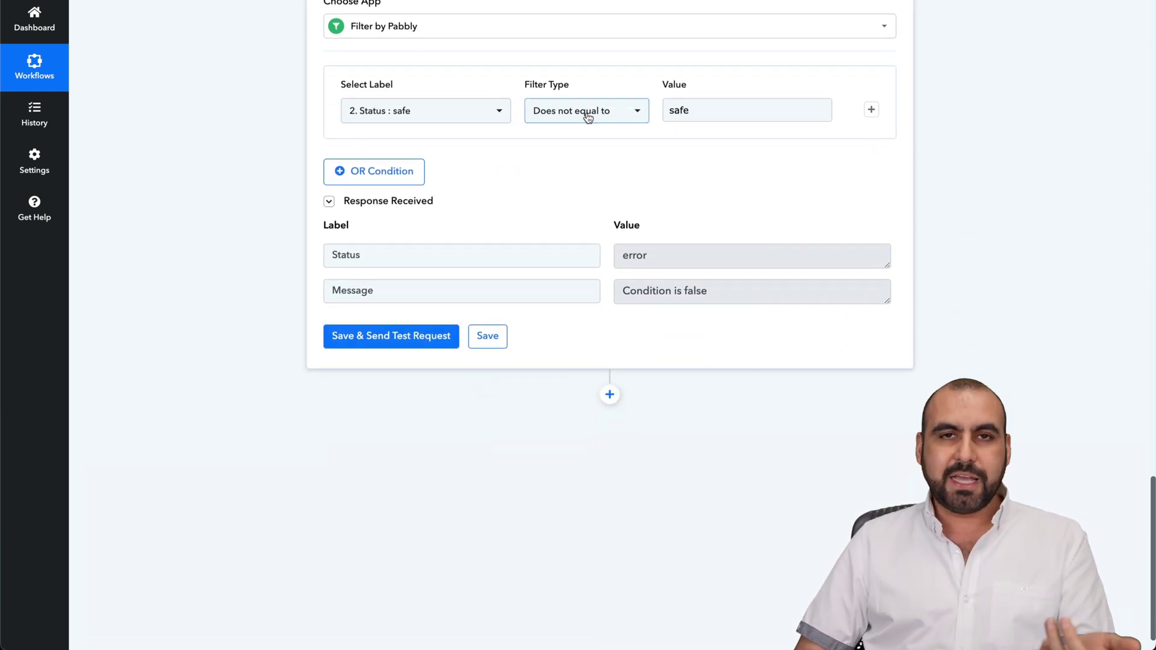
- Insert a Router step below the filter, creating Route 1 and Route 2
click(610, 395)
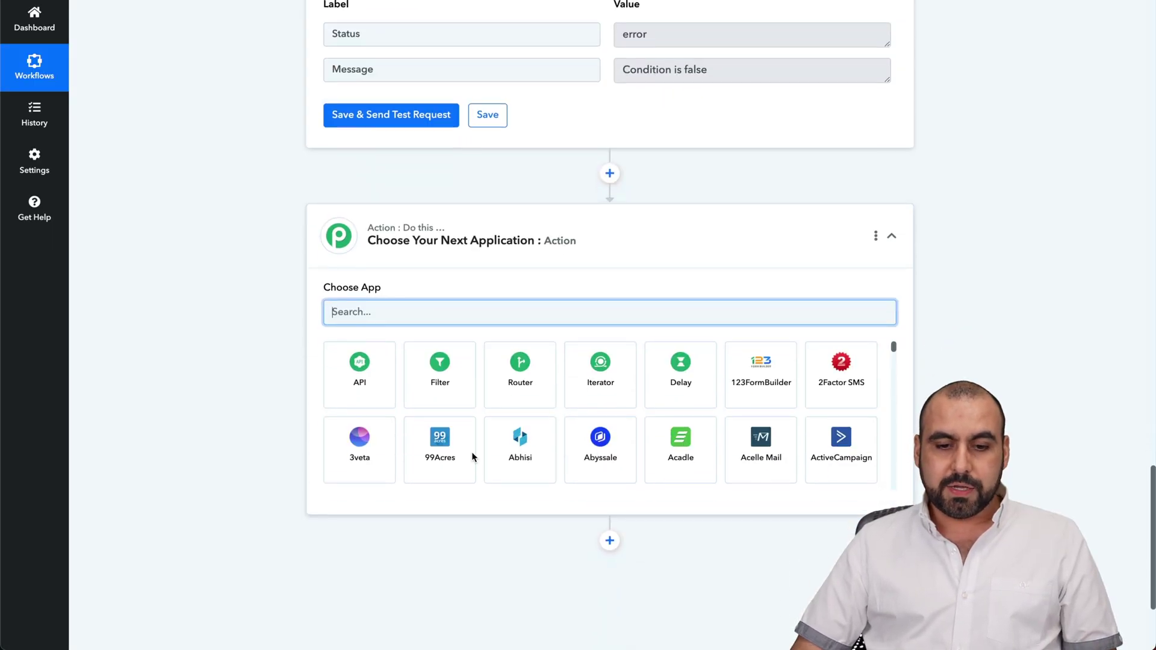
click(509, 400)
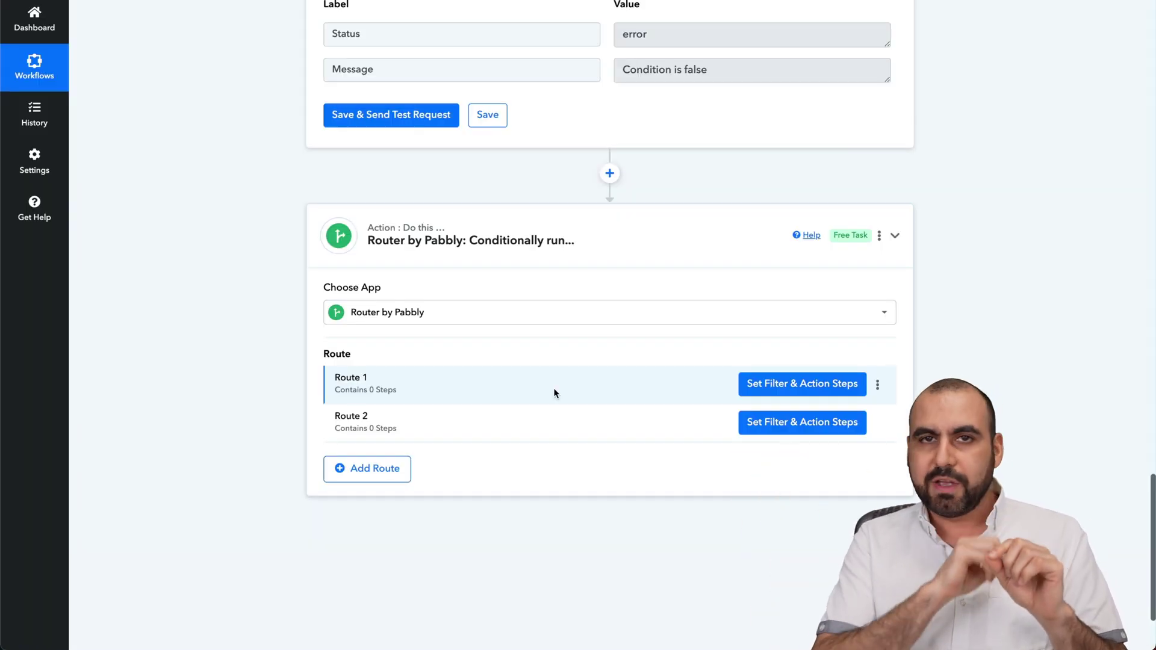
scroll(554, 393, up, 20)
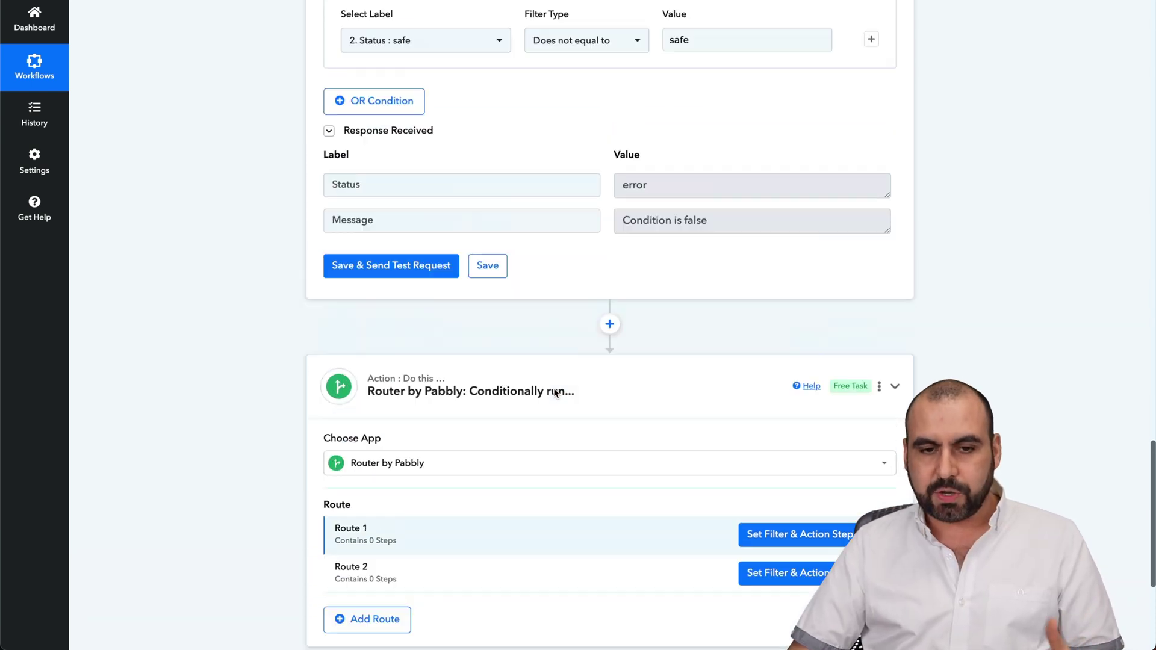
scroll(553, 392, down, 1)
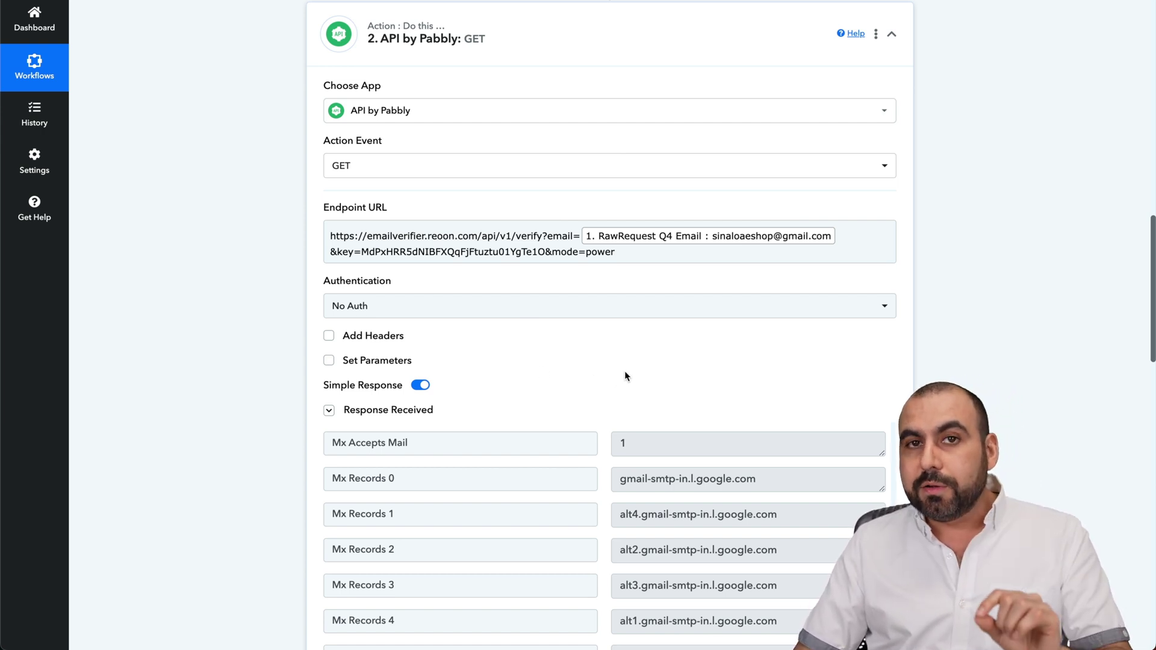
- Switch the filter type back to Contains 'safe' and retest until Condition is true
scroll(623, 371, down, 13)
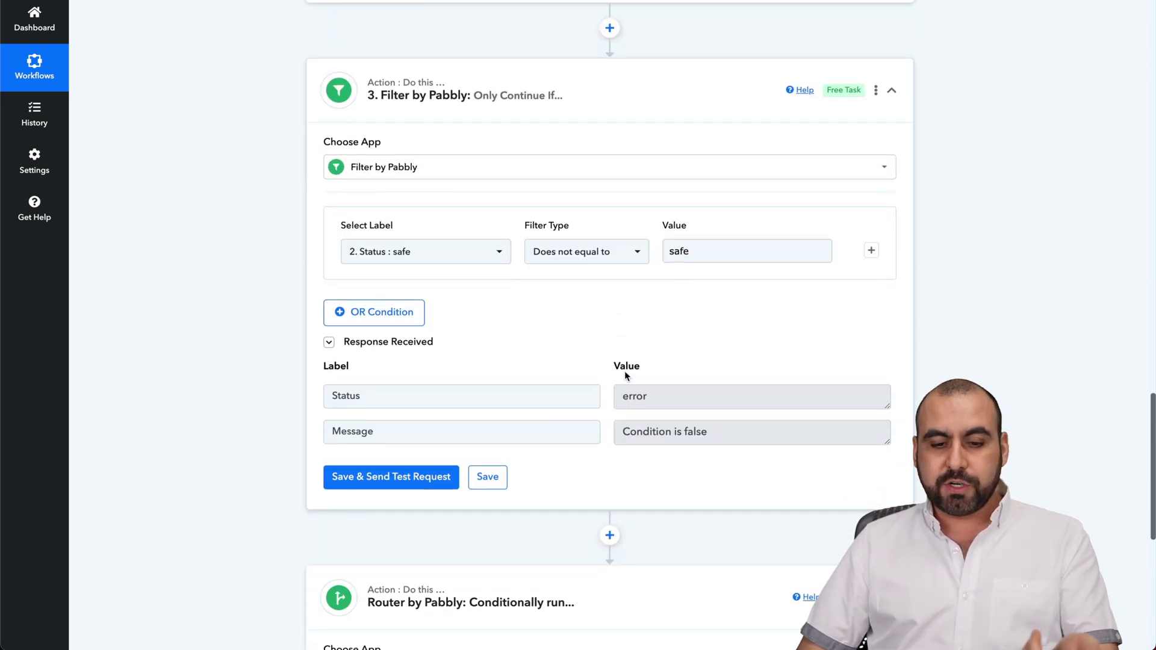
scroll(623, 370, down, 5)
scroll(609, 283, up, 4)
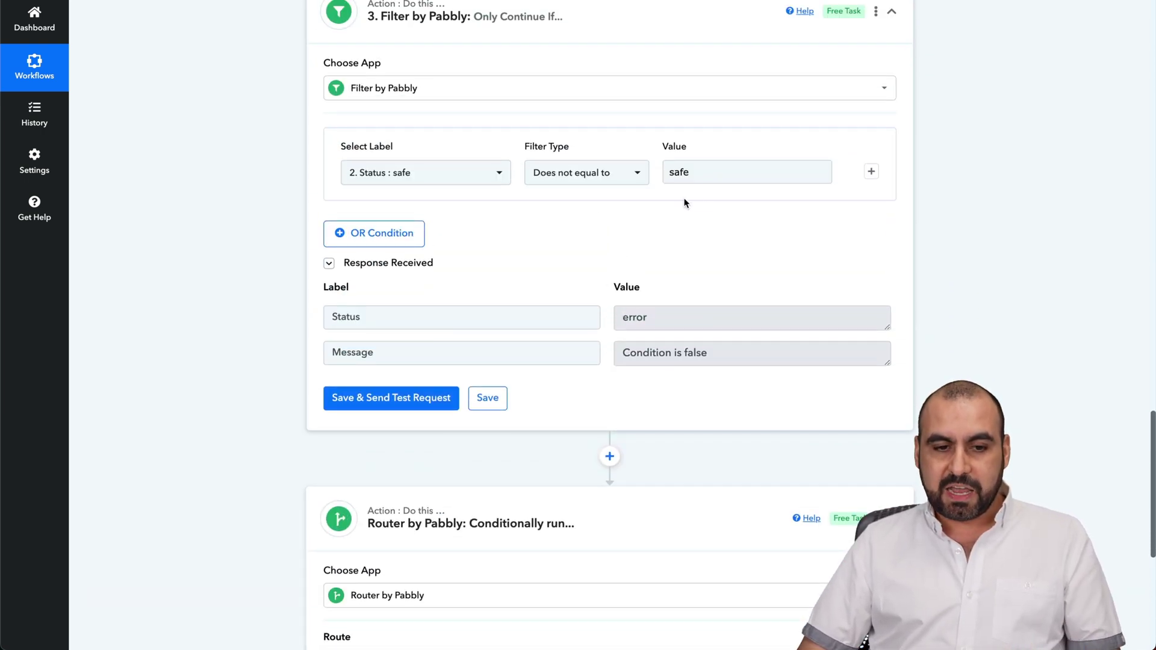
click(598, 172)
click(554, 282)
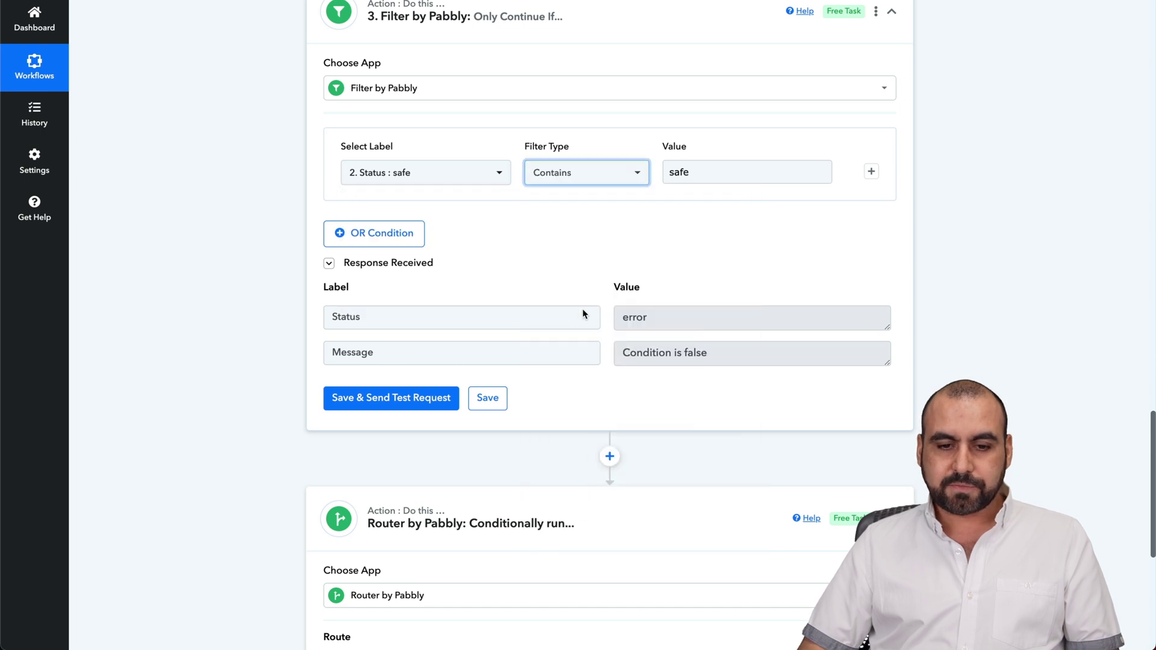
click(392, 397)
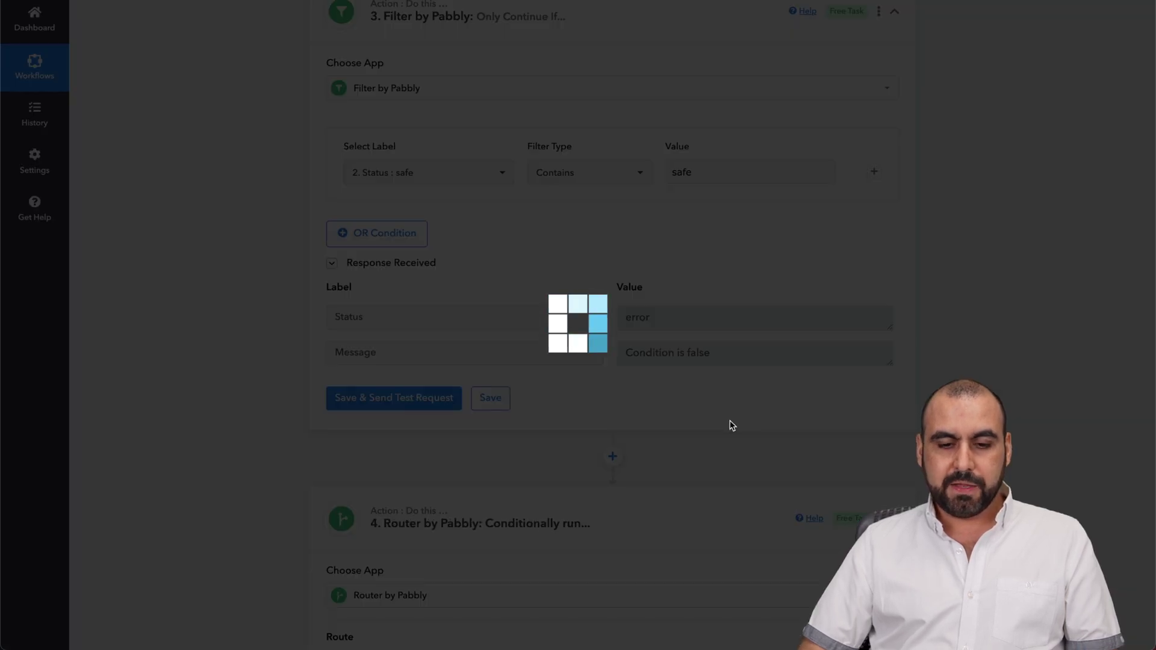
scroll(731, 425, down, 1)
scroll(732, 424, down, 4)
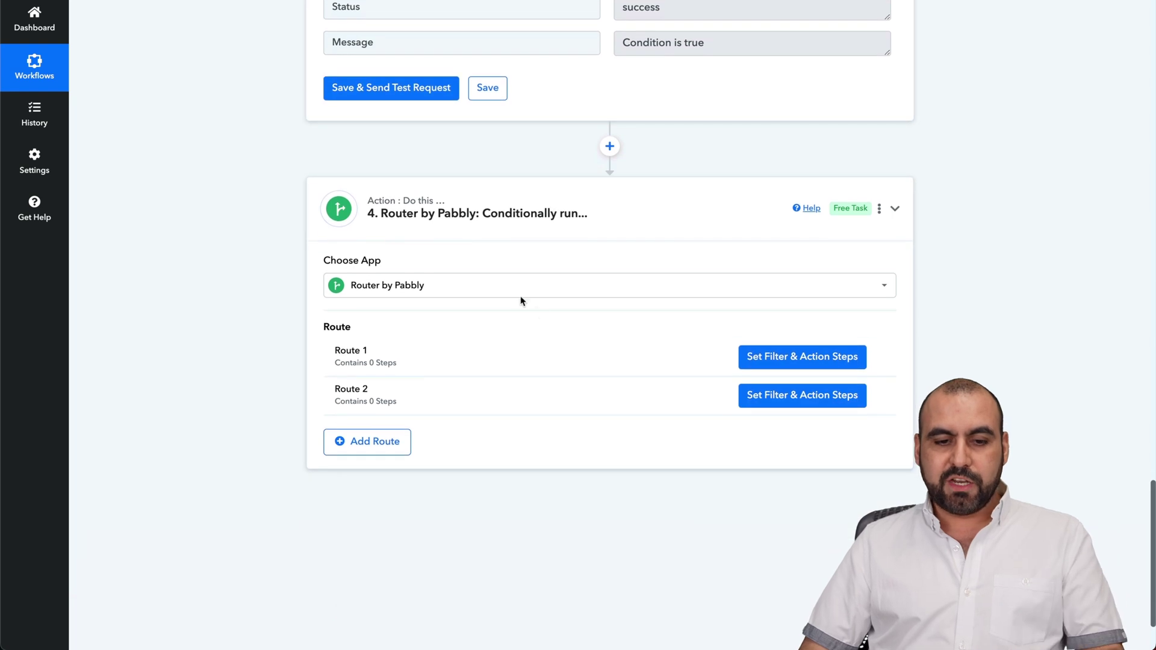
- Swap the Router step's app to Sendinblue, then to Brevo
click(472, 284)
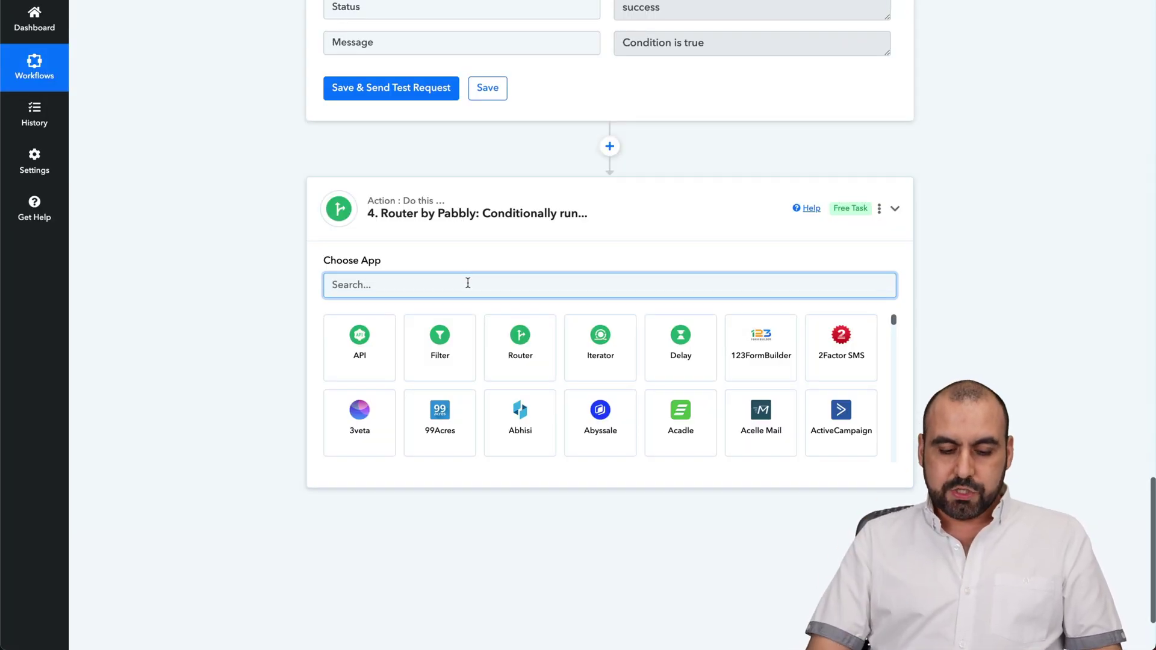
text(sendi)
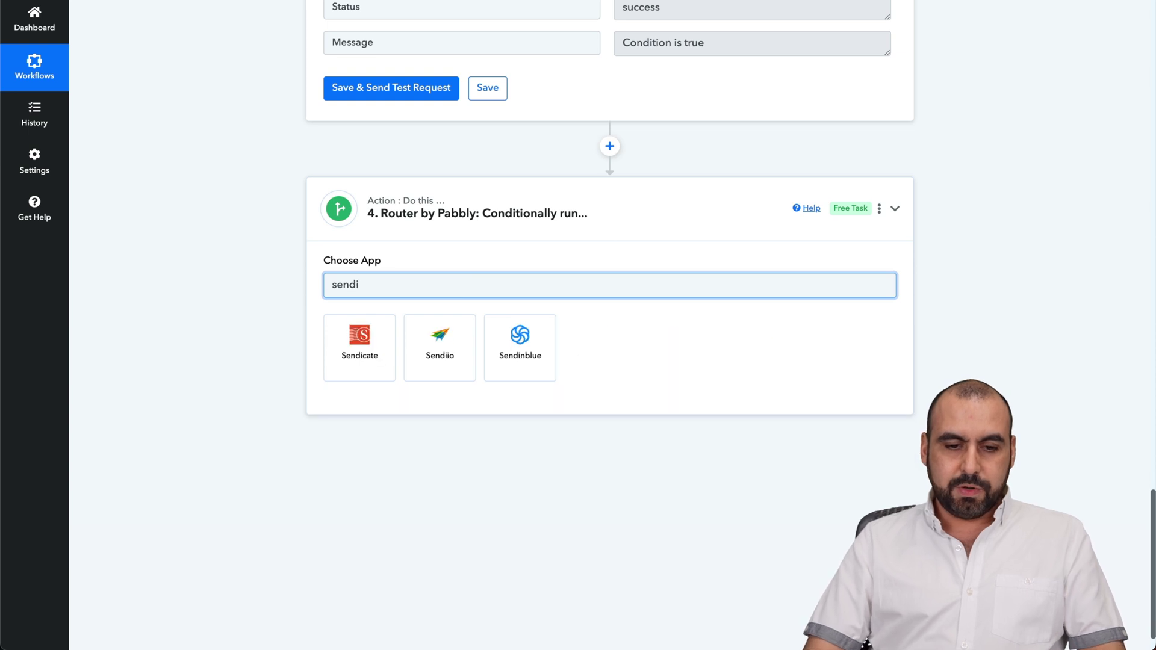
click(508, 346)
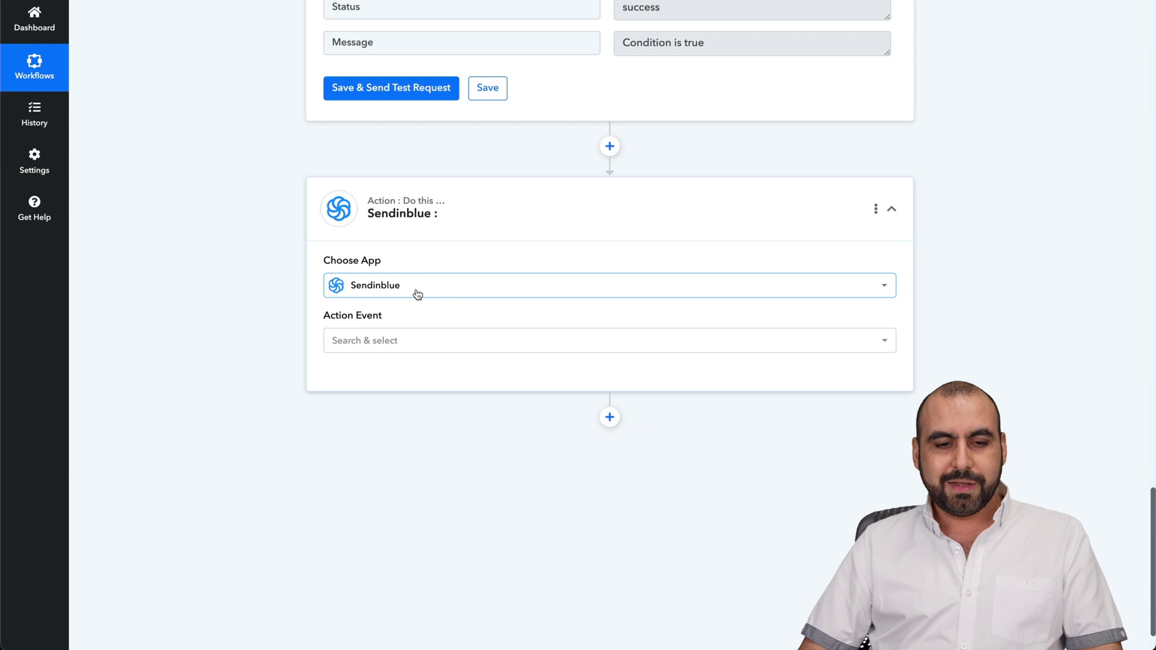
click(415, 292)
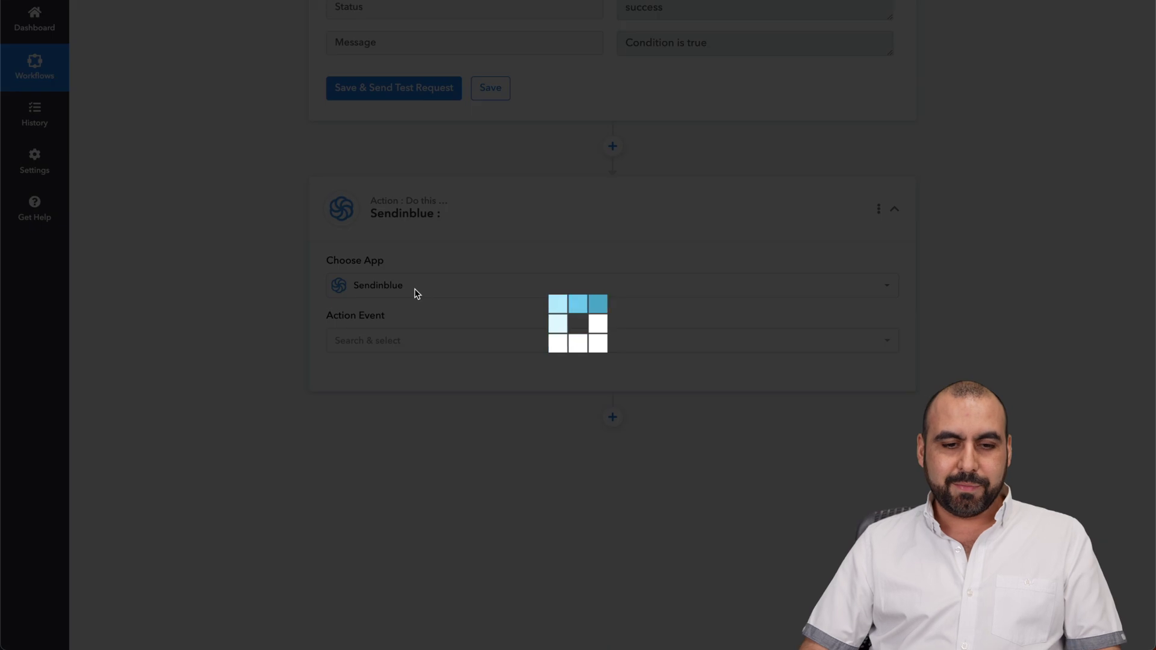
text(bre)
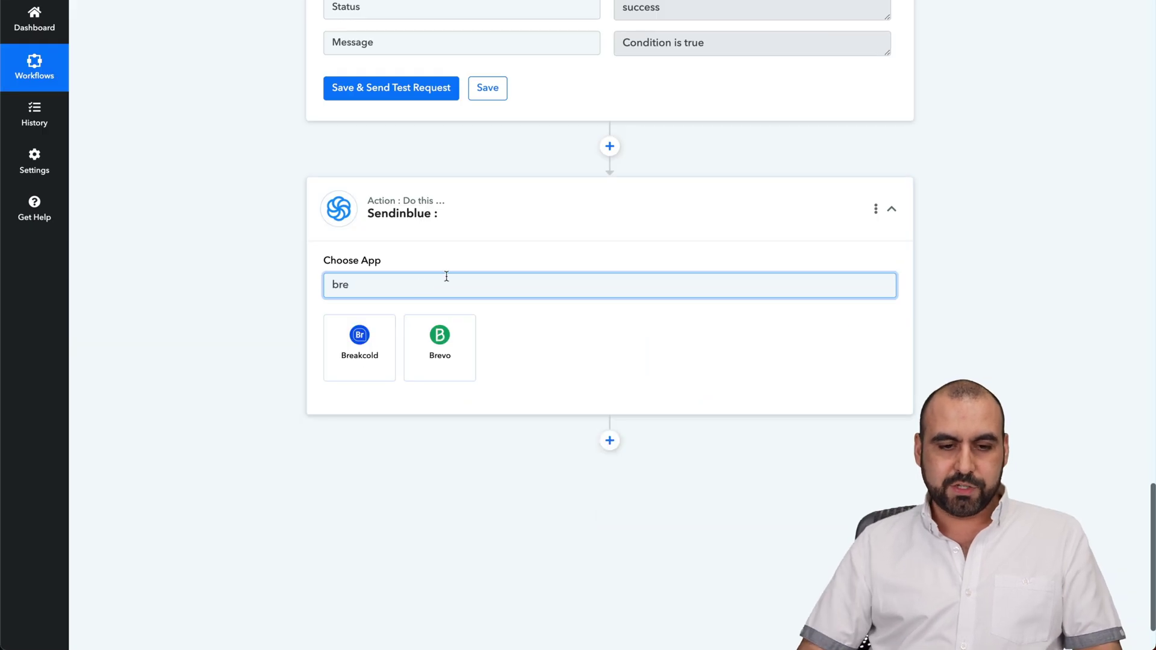
click(438, 352)
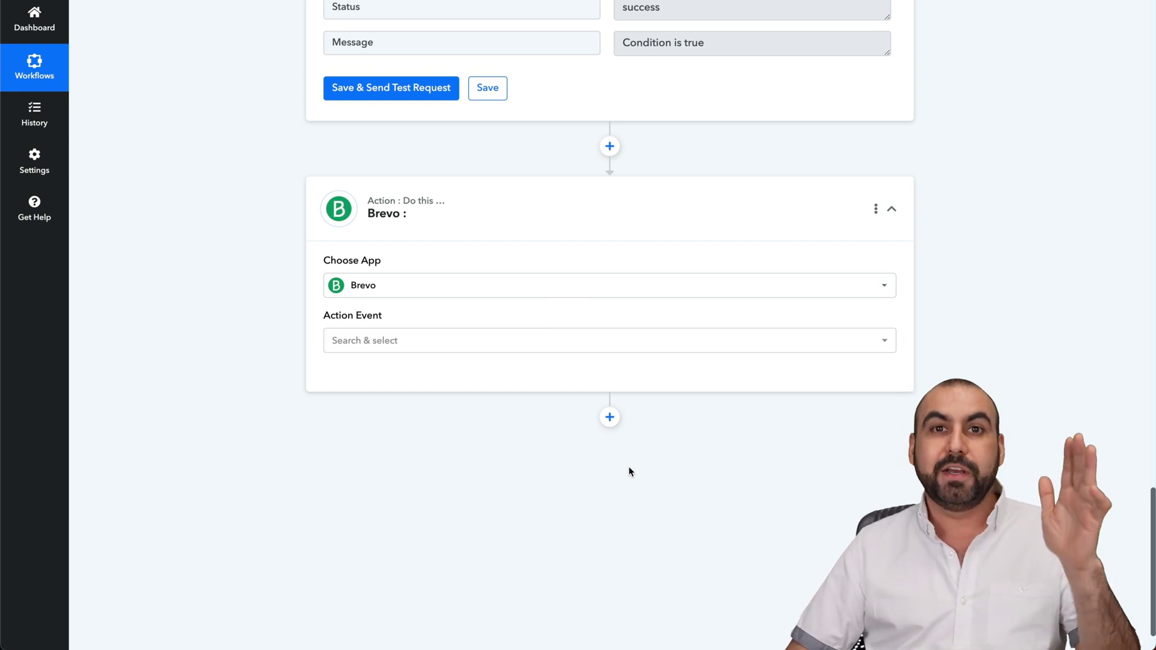
- Dismiss the new API key confirmation on Reoon's API Settings page
scroll(628, 466, up, 20)
scroll(628, 466, up, 1)
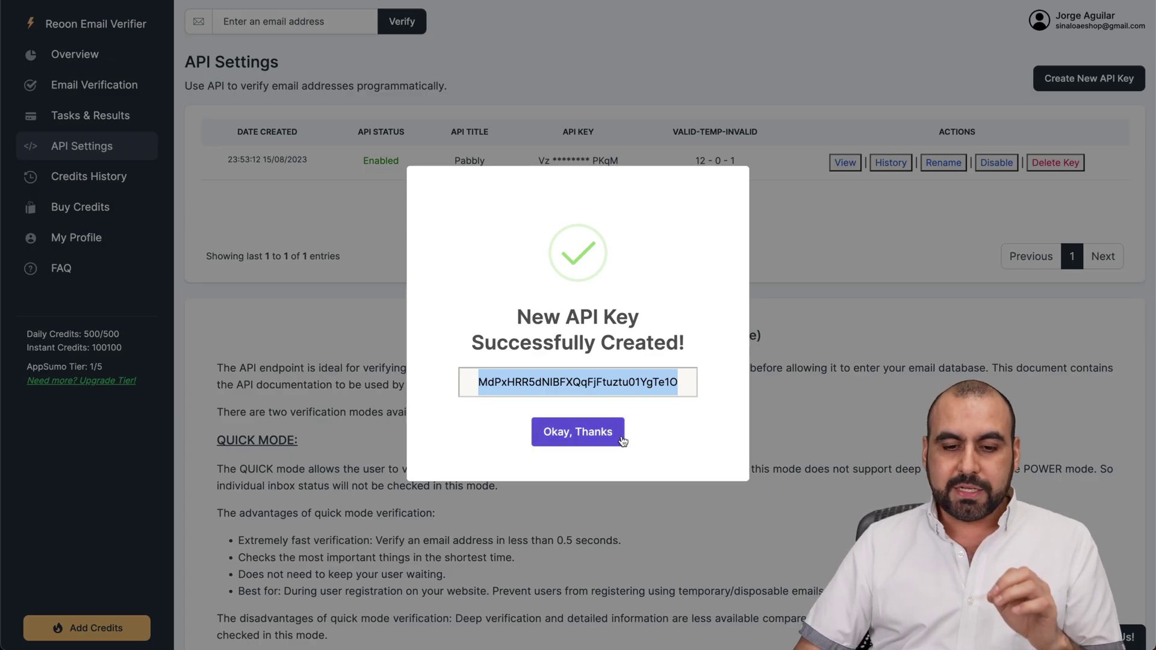
click(811, 449)
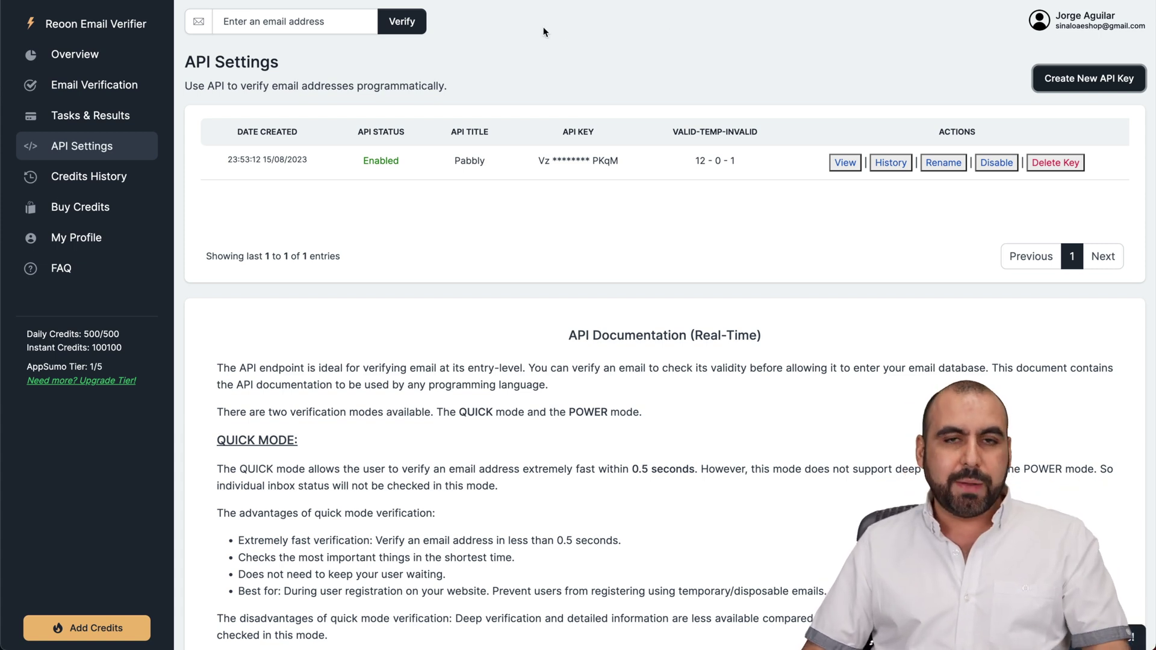
- Go via Reoon's Overview dashboard to Bulk Email Verification and select the top email input
click(112, 53)
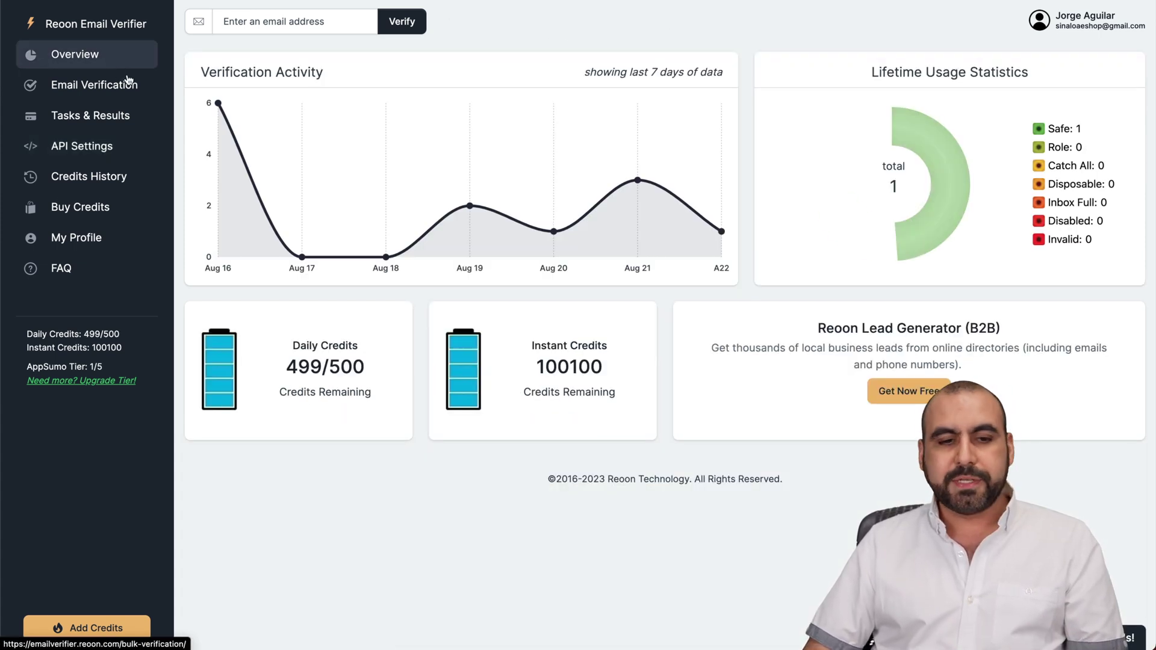
click(109, 85)
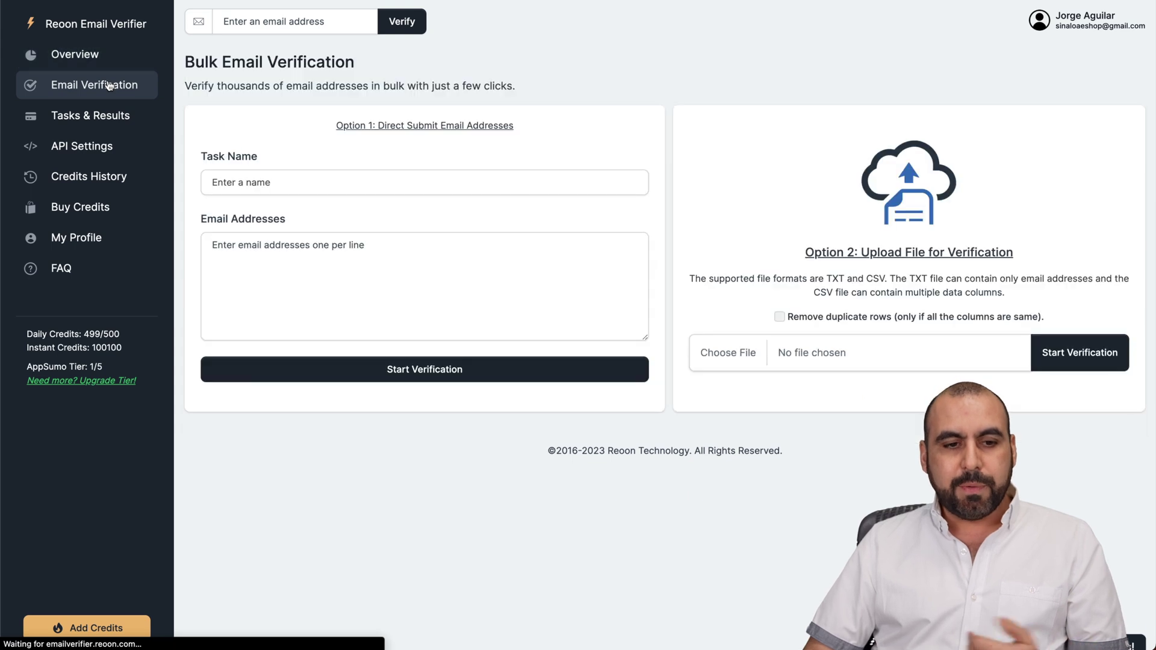
click(299, 21)
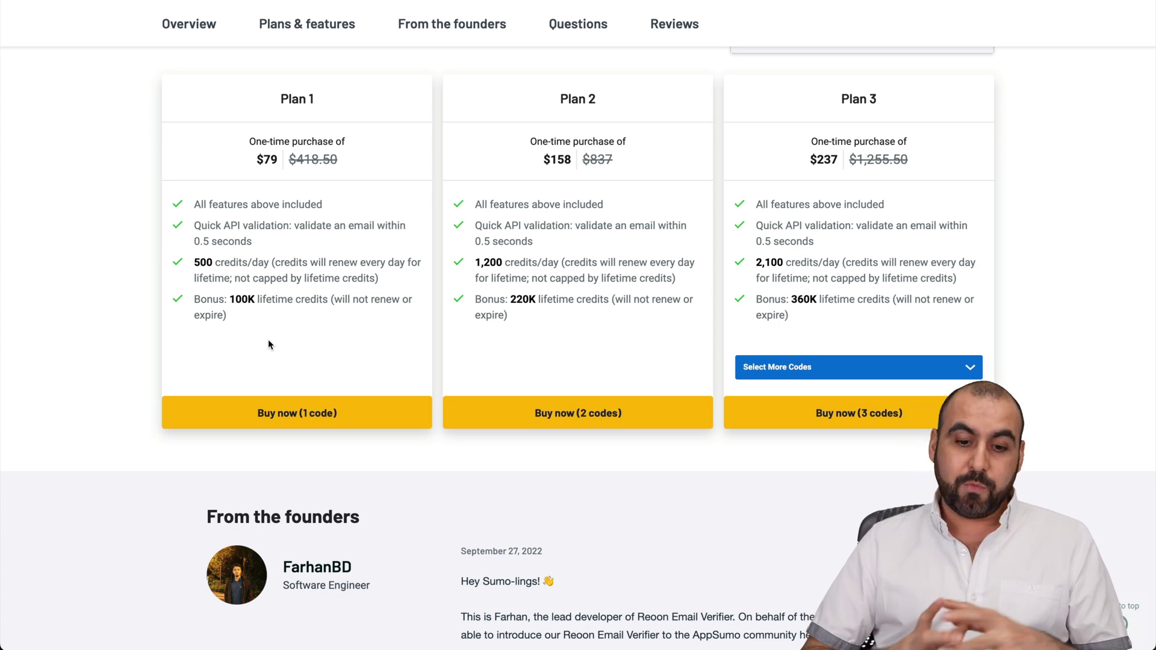
scroll(268, 341, up, 15)
scroll(269, 340, down, 1)
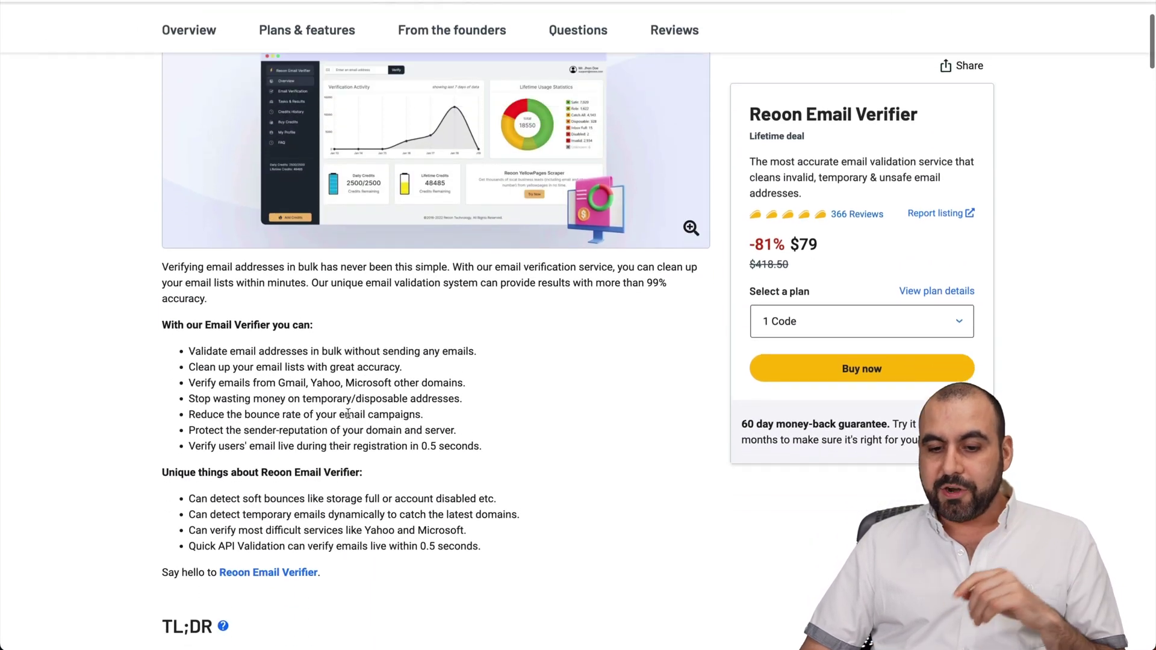